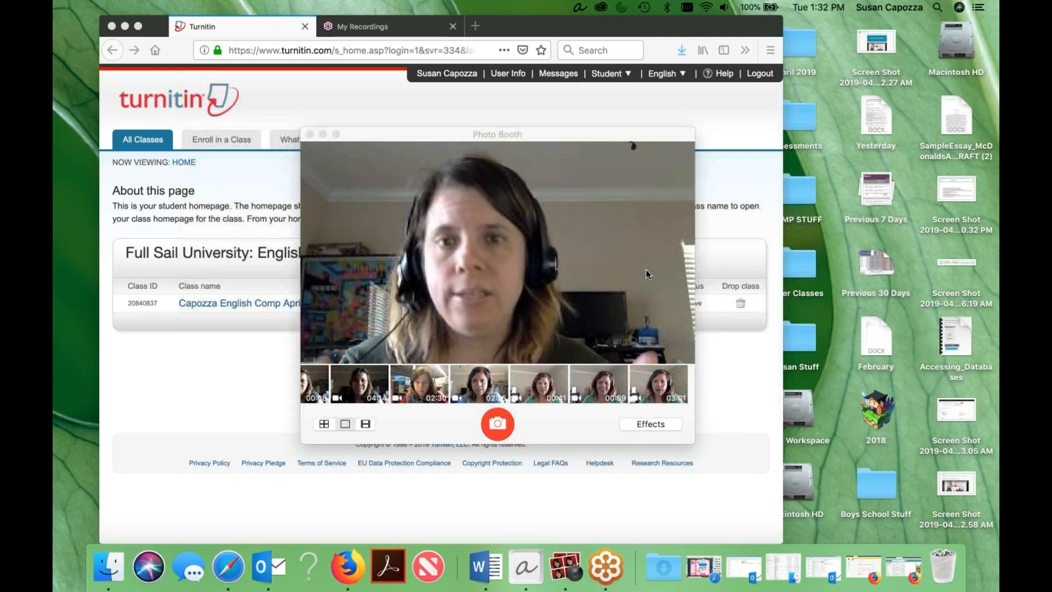
Open the English Comp April class and start the first paper review for the Step 4: Peer Review assignment.
click(229, 358)
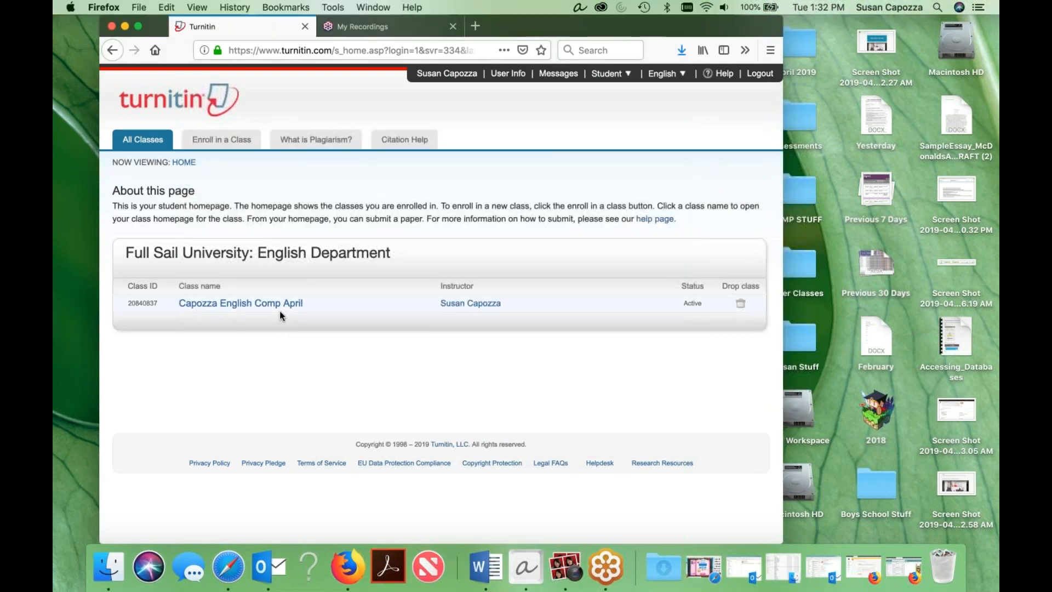
mouse_move(609, 77)
click(289, 305)
scroll(435, 302, down, 1)
scroll(482, 329, down, 5)
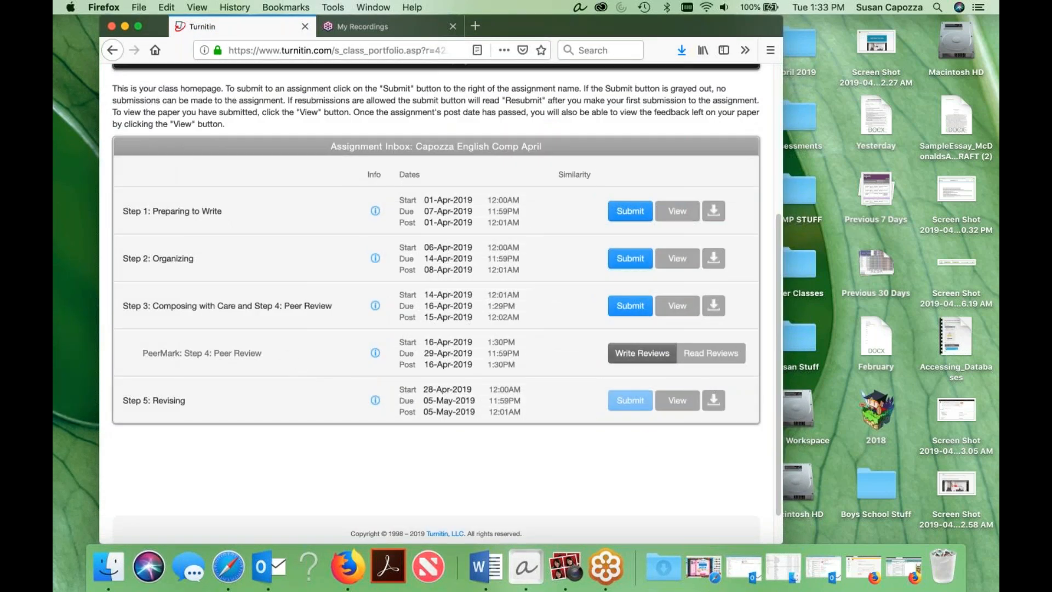
click(631, 361)
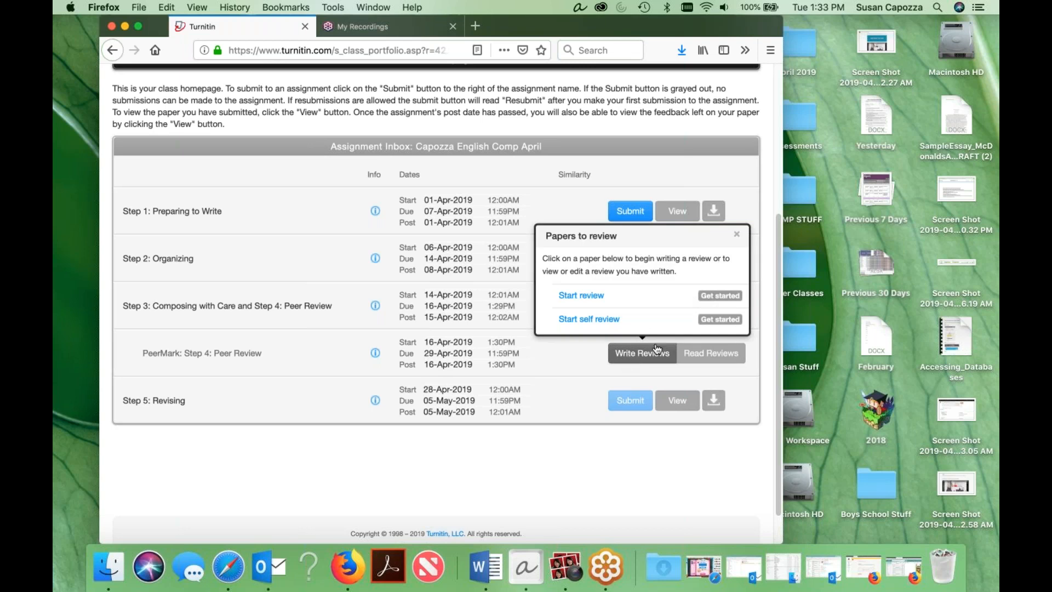
click(712, 299)
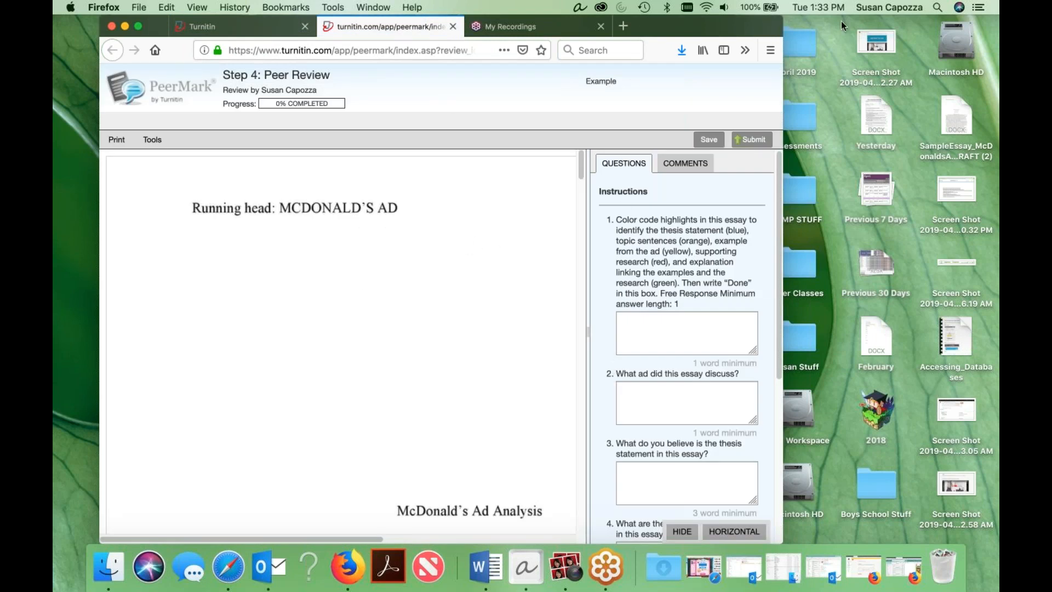
Widen the browser window and bring the first body page of the McDonald's Ad Analysis essay into view.
click(933, 34)
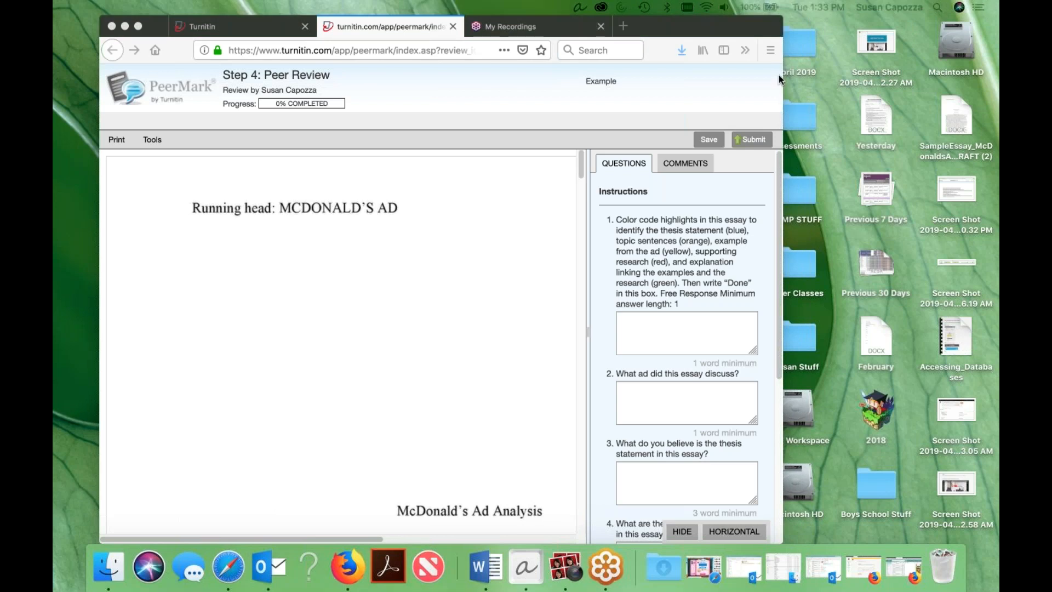
drag(781, 80, 970, 97)
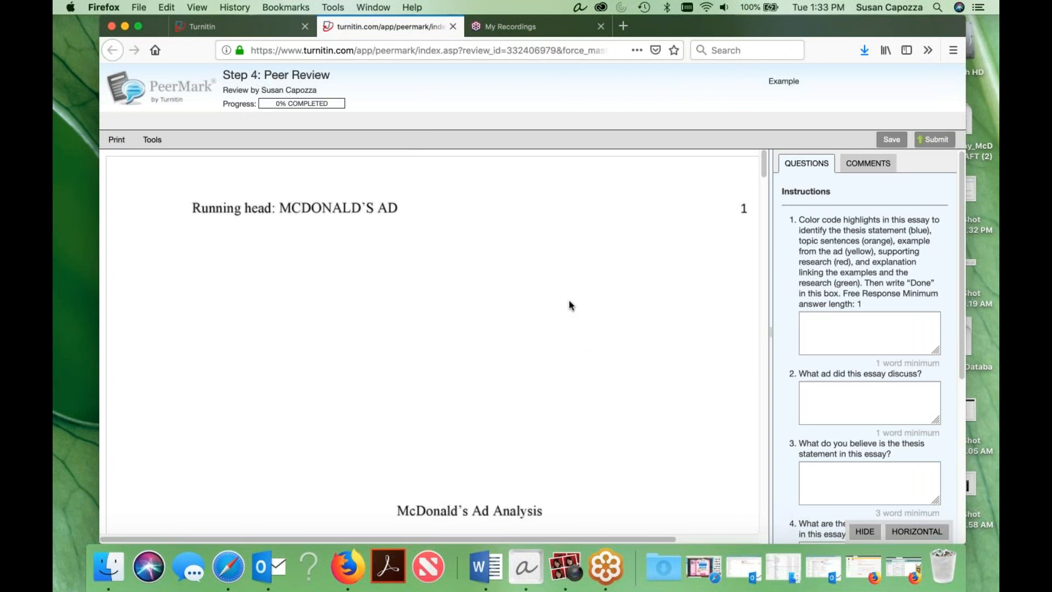
scroll(569, 300, down, 5)
scroll(555, 310, down, 10)
scroll(556, 312, down, 2)
scroll(557, 312, down, 5)
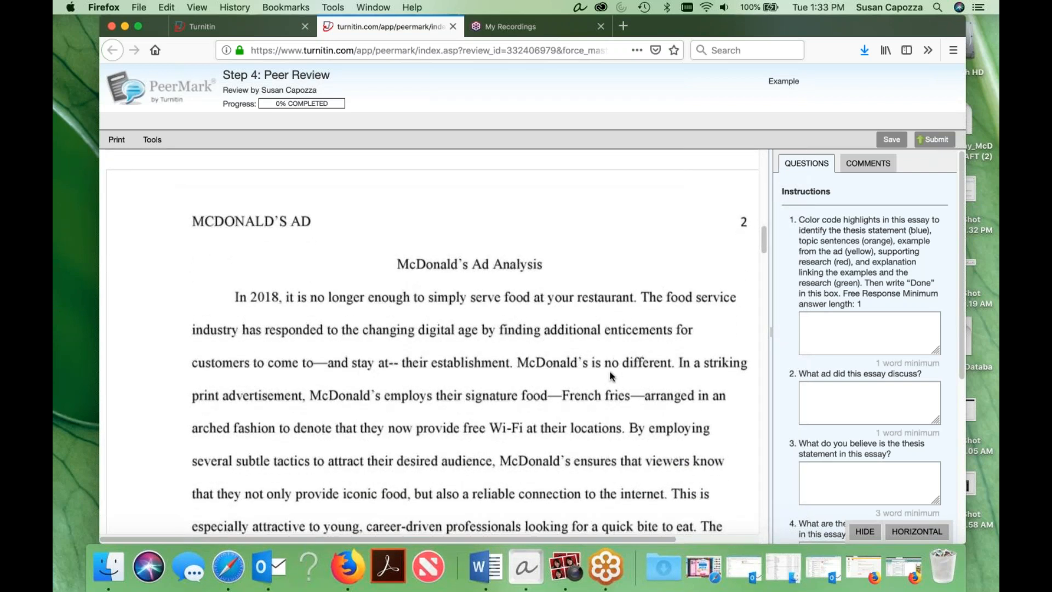
Switch to Word, create a blank document and write "Answer questions" in it.
click(482, 572)
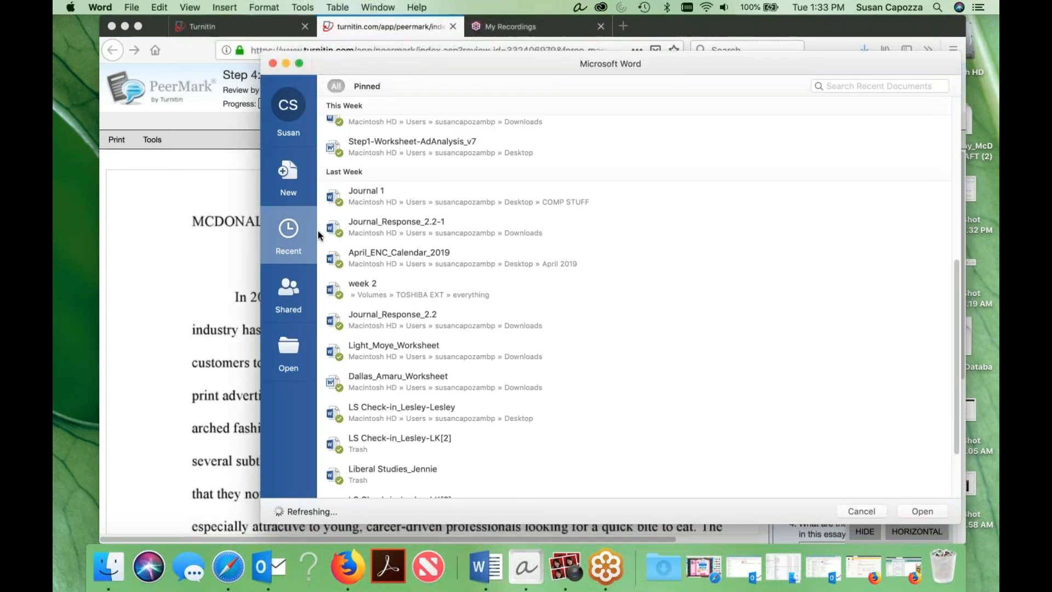
click(291, 166)
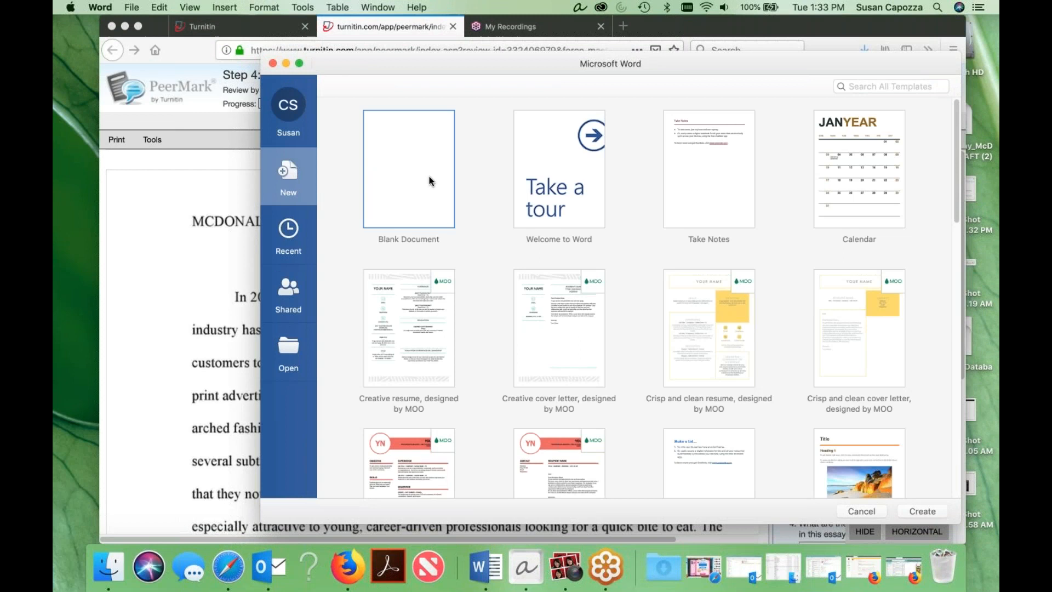
click(907, 509)
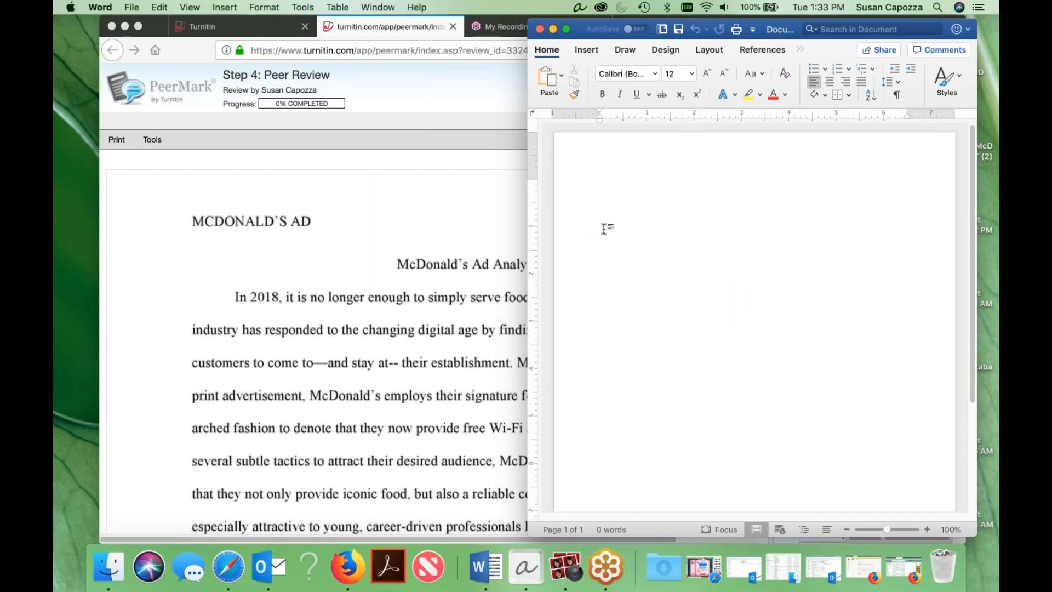
text(Answer questions)
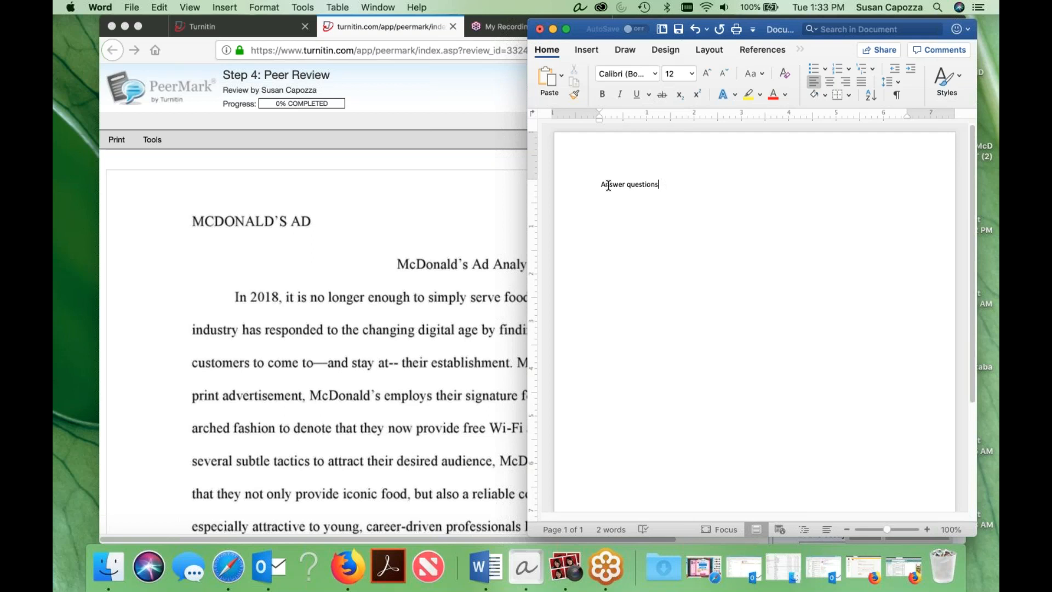
Copy the "Answer questions" text from Word into the peer review's question 2 answer in Firefox.
click(554, 185)
key(super+c)
click(404, 253)
click(854, 406)
key(super+v)
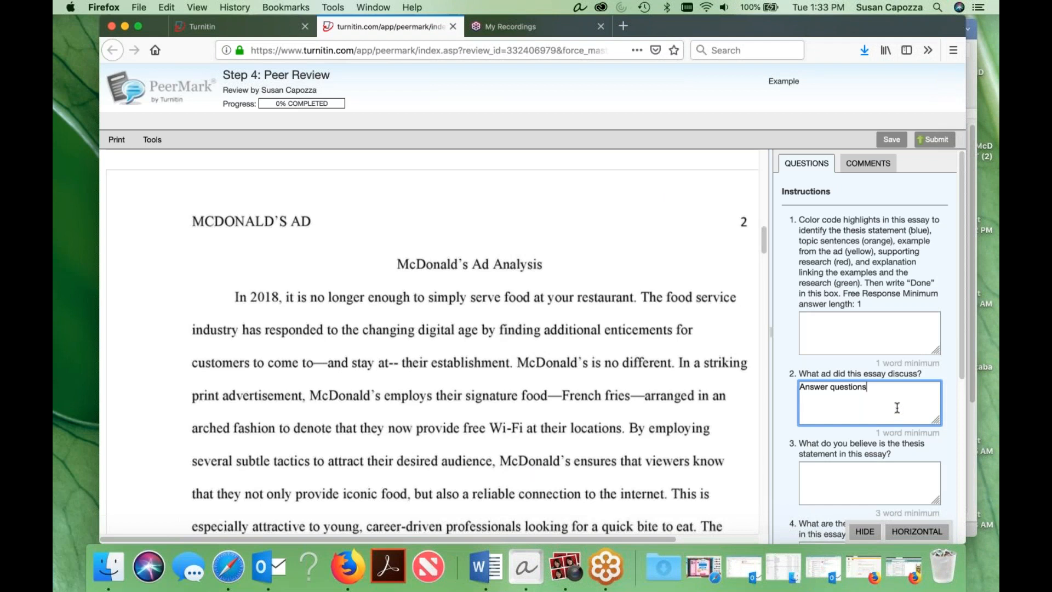
scroll(882, 351, down, 2)
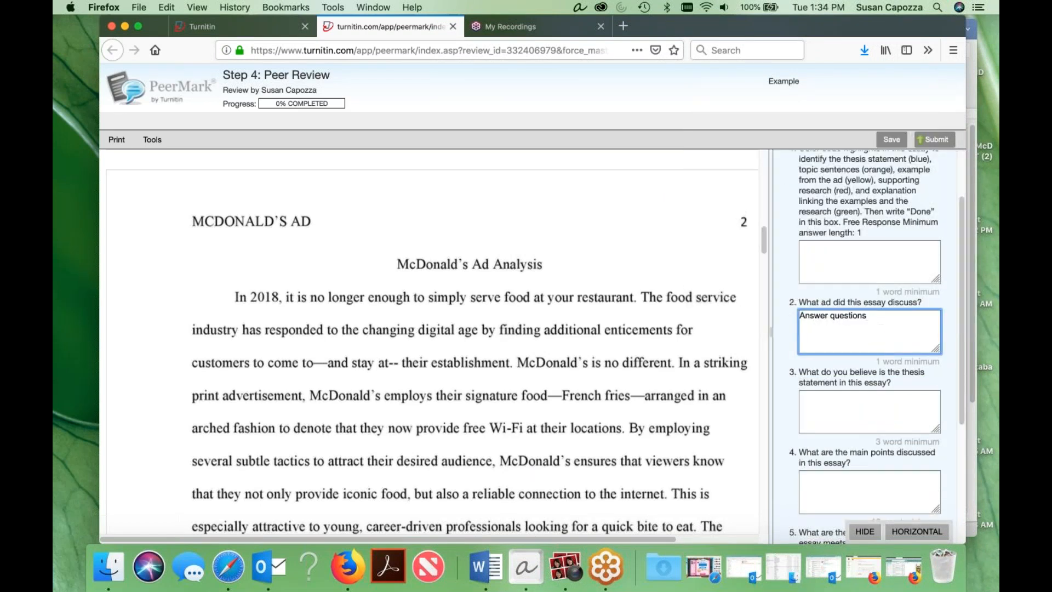
Switch to Word, retype the second word with the misspelling "qeustions" and start a new line.
key(super+Tab)
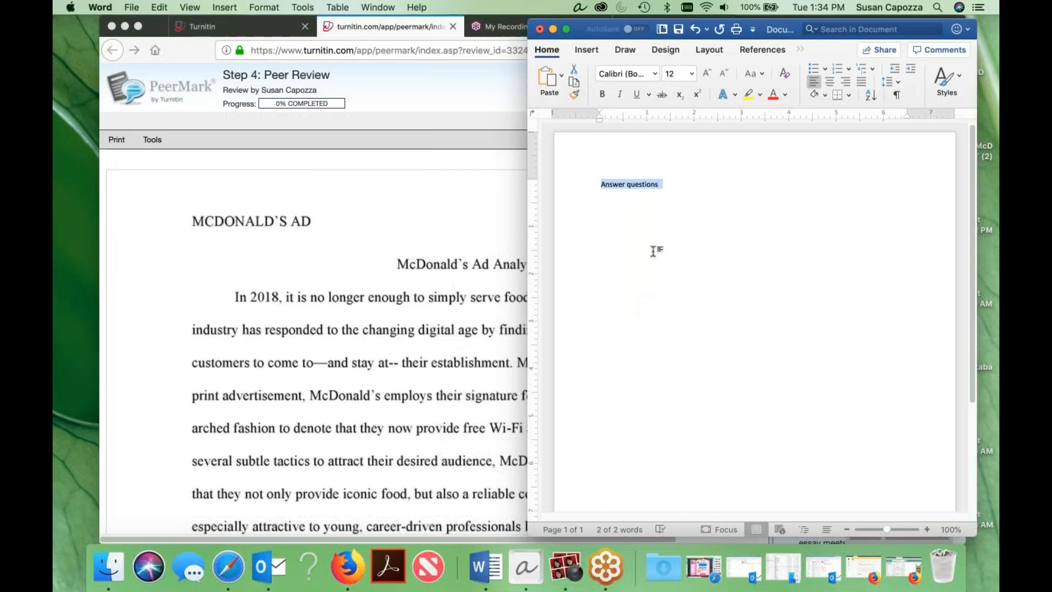
double_click(639, 186)
text(qe)
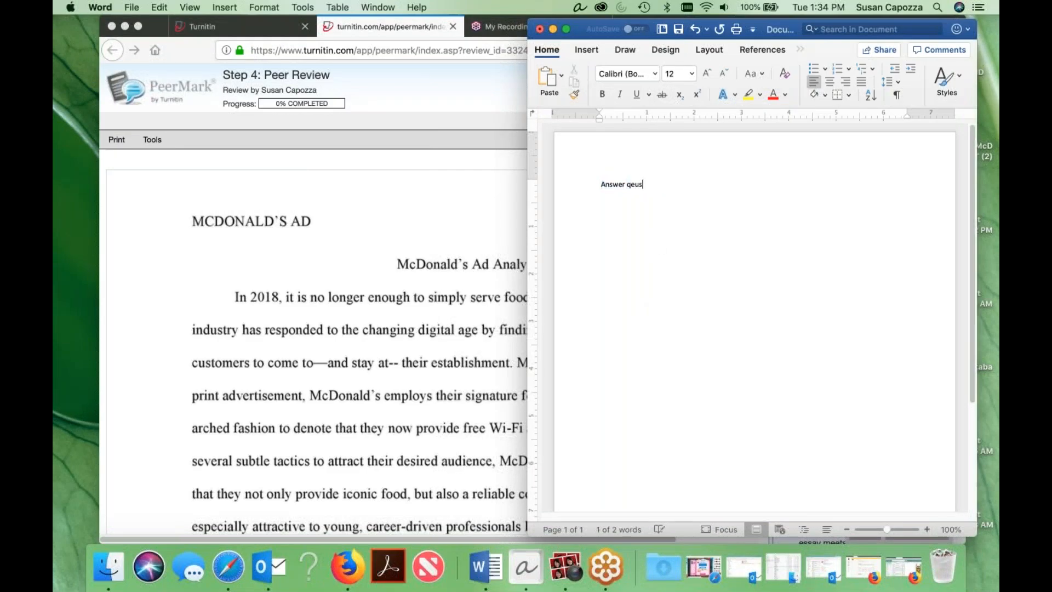
text(ustions)
key(Return)
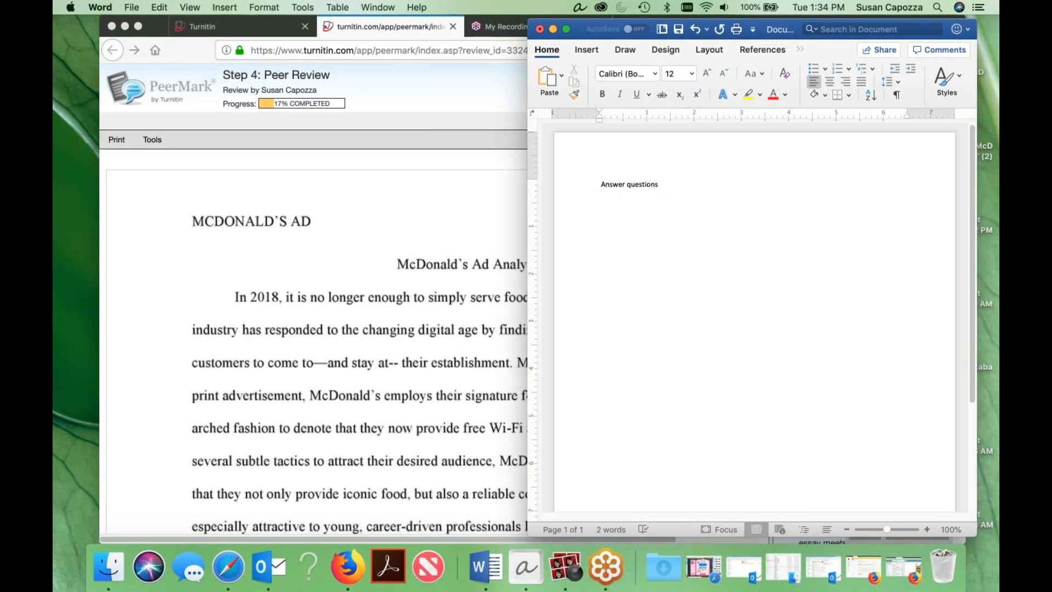
Return to the peer review in Firefox, answer question 3 with "requires three words" and save the review.
click(488, 298)
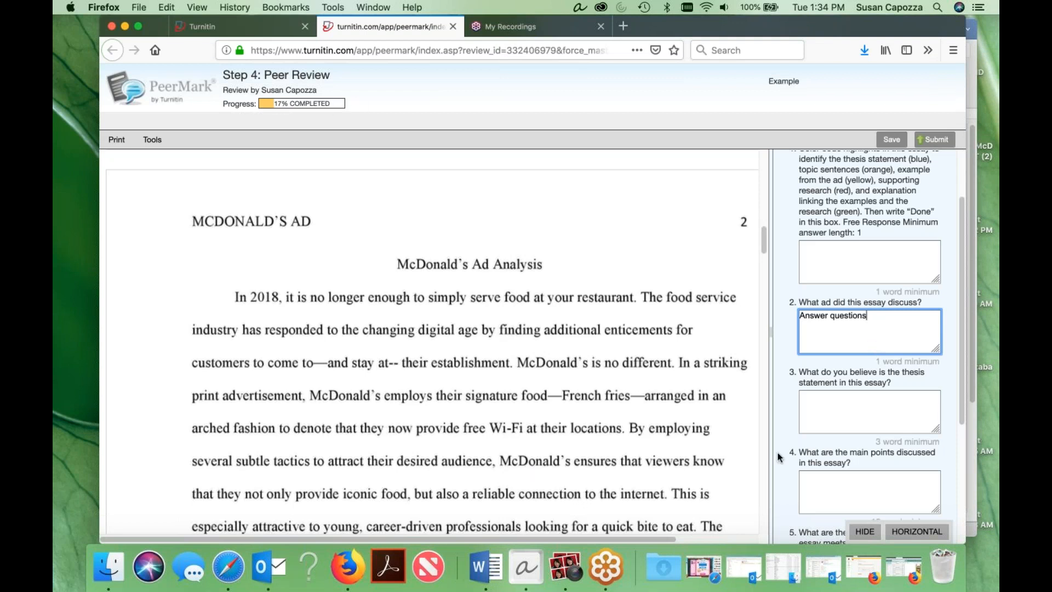
click(845, 405)
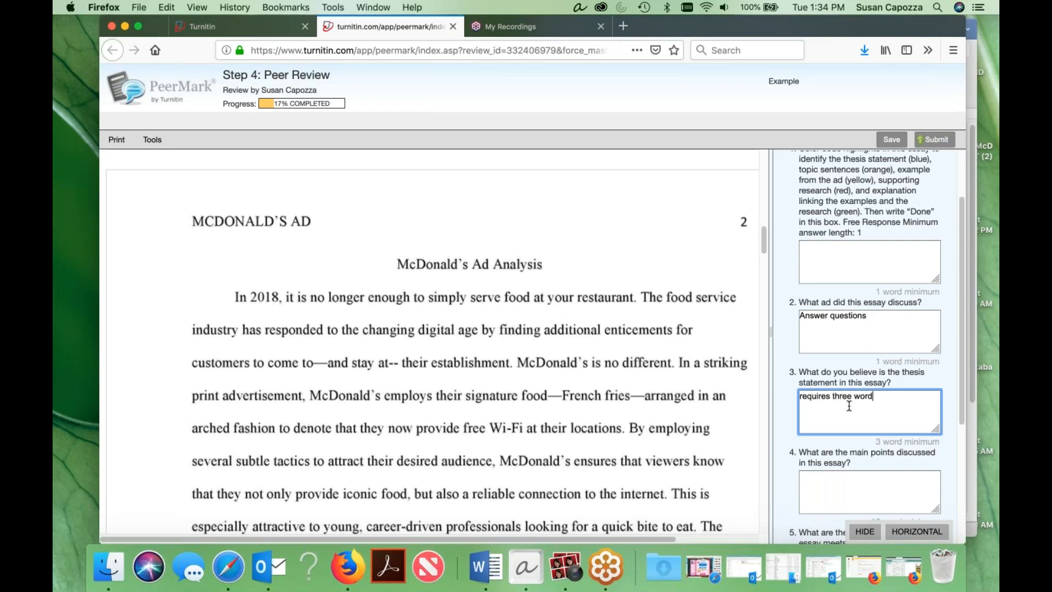
click(787, 421)
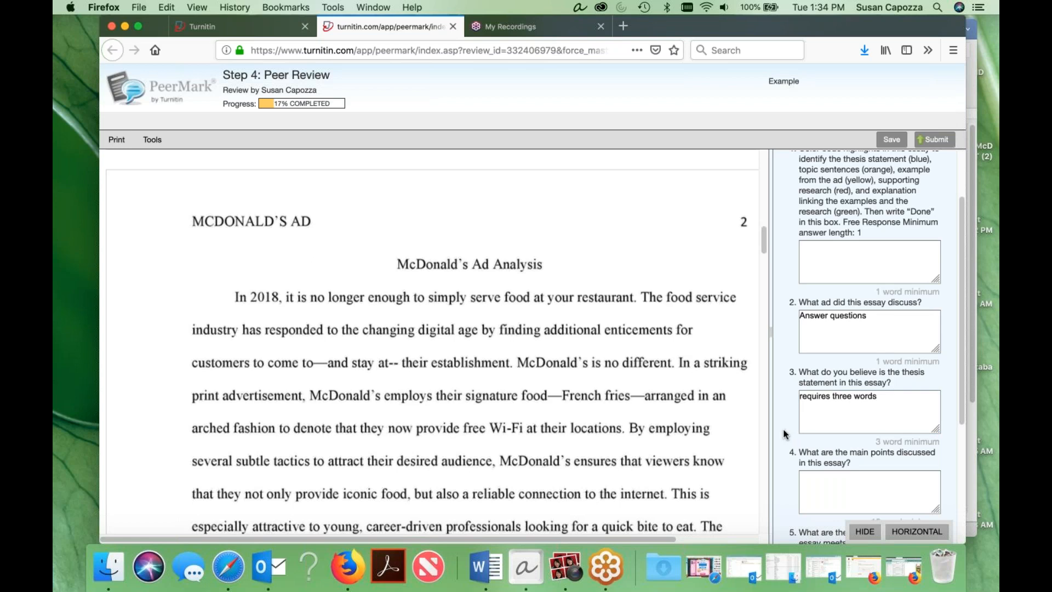
click(886, 141)
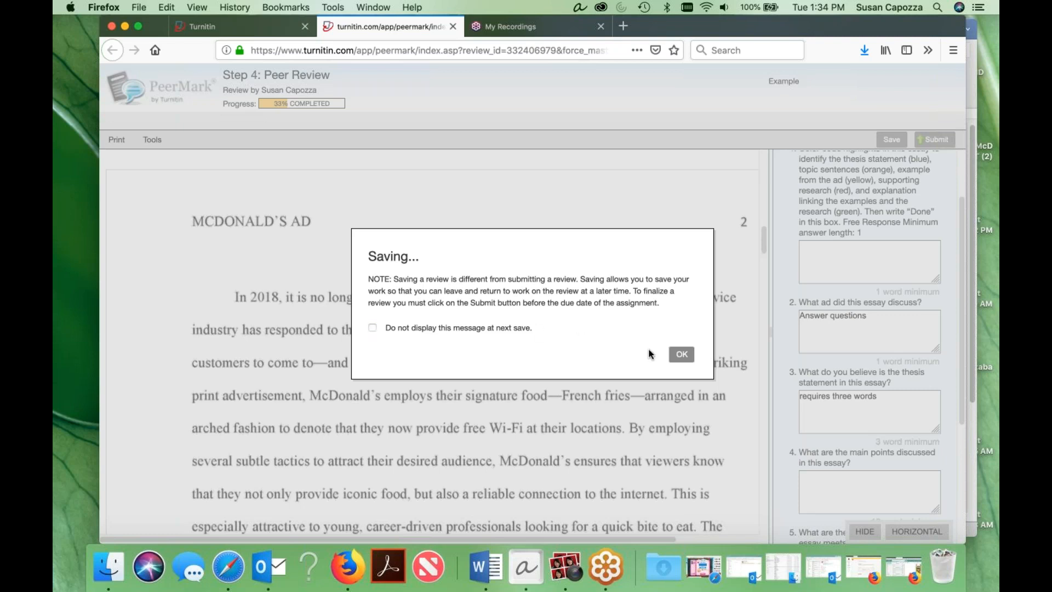
click(683, 355)
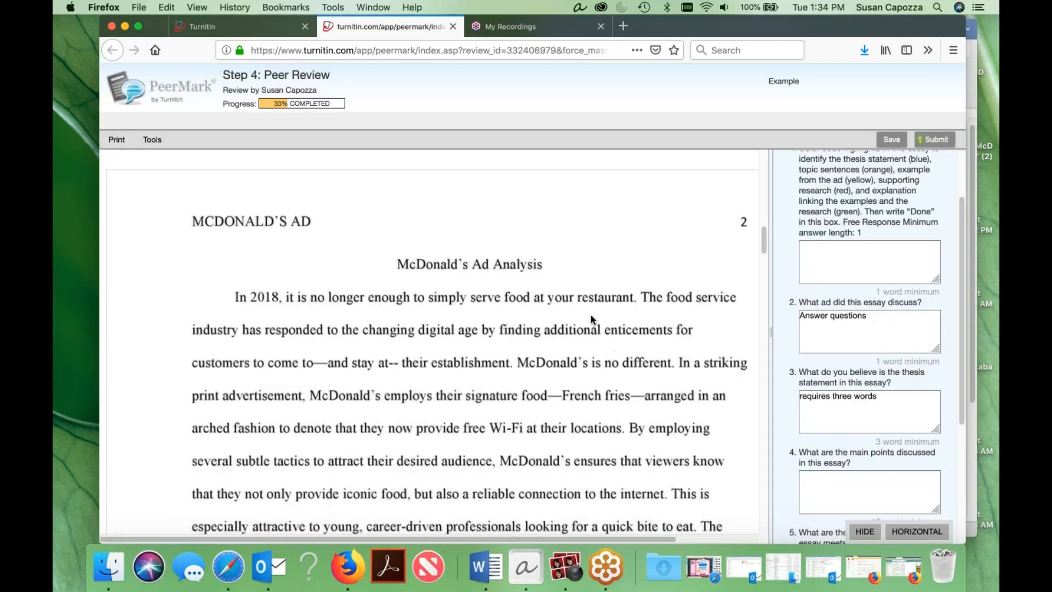
Enter "ththt" as the answer to question 4 and discard the empty comment on the essay.
scroll(848, 299, down, 5)
click(848, 299)
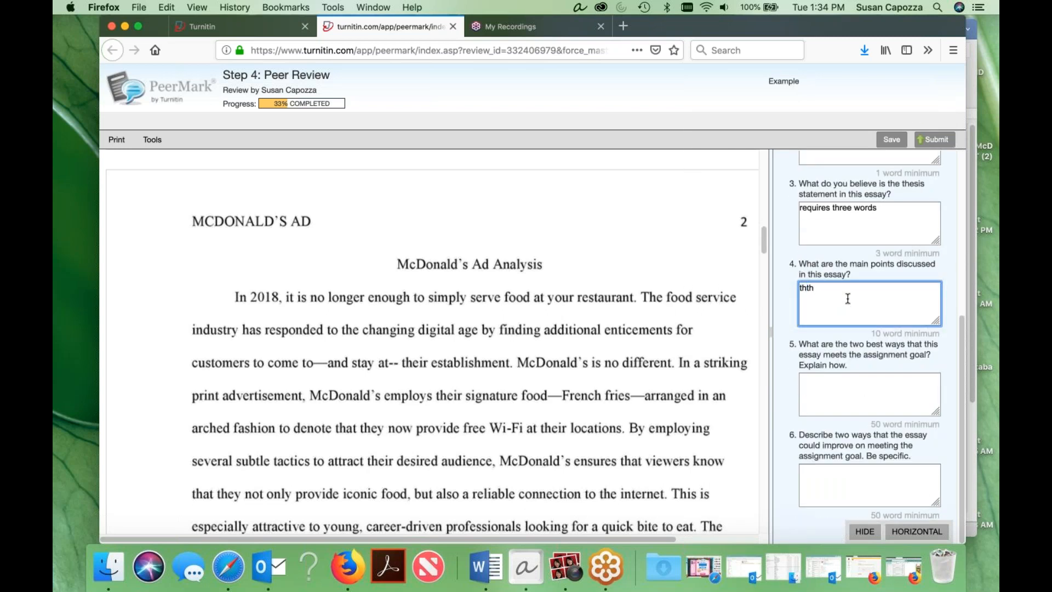
click(529, 389)
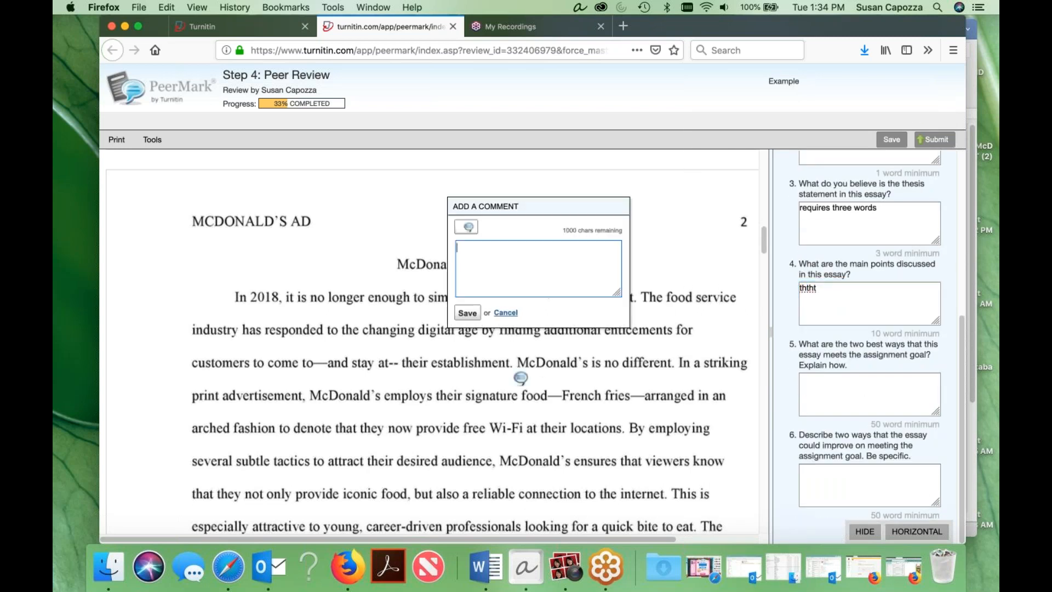
click(762, 262)
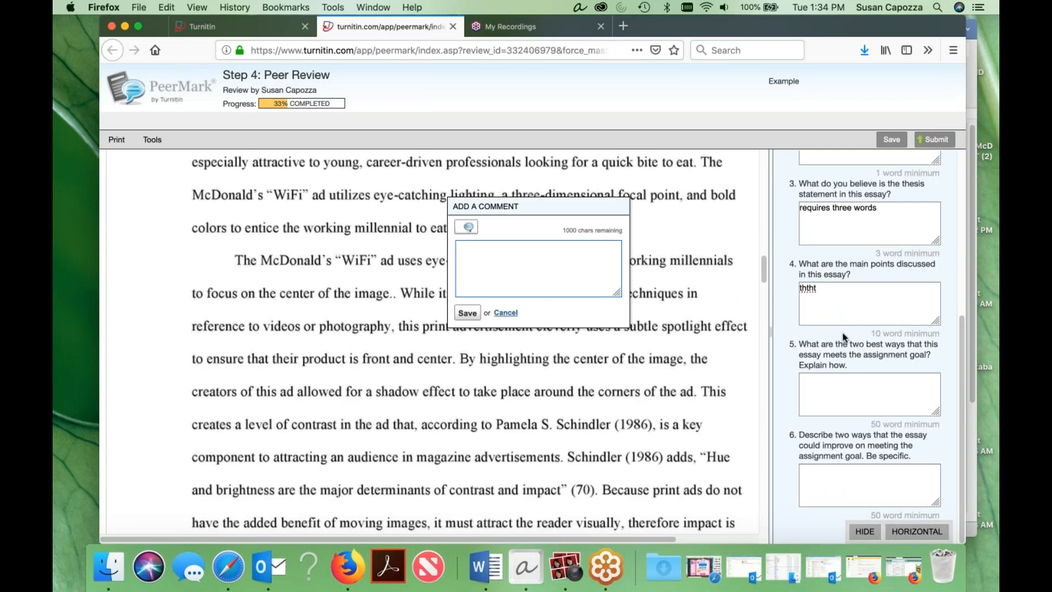
click(503, 313)
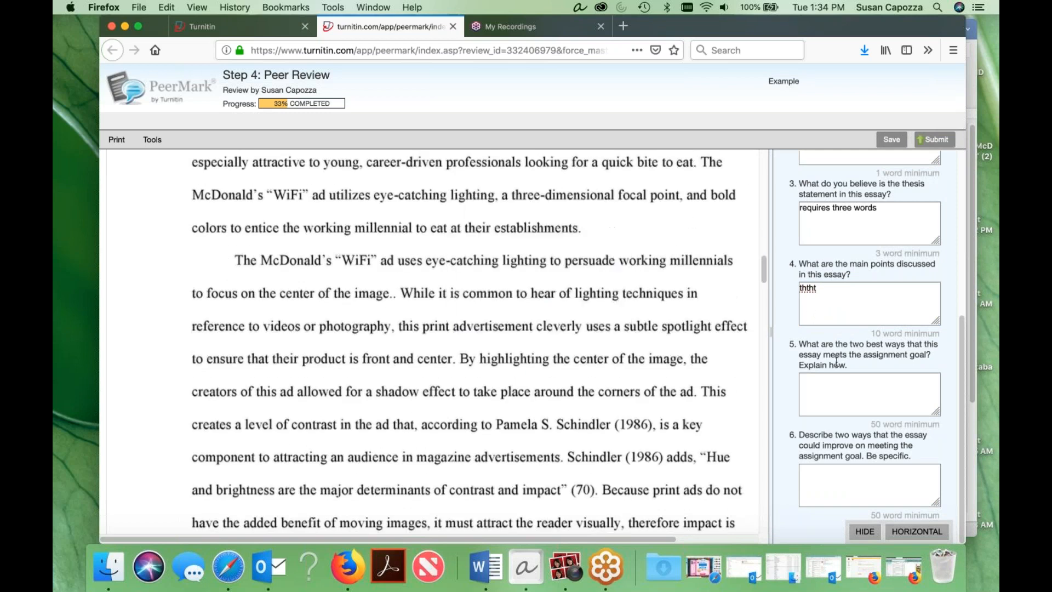
Examine the essay's introduction alongside the color-coding instructions in question 1, leaving the essay without comments.
scroll(409, 256, up, 5)
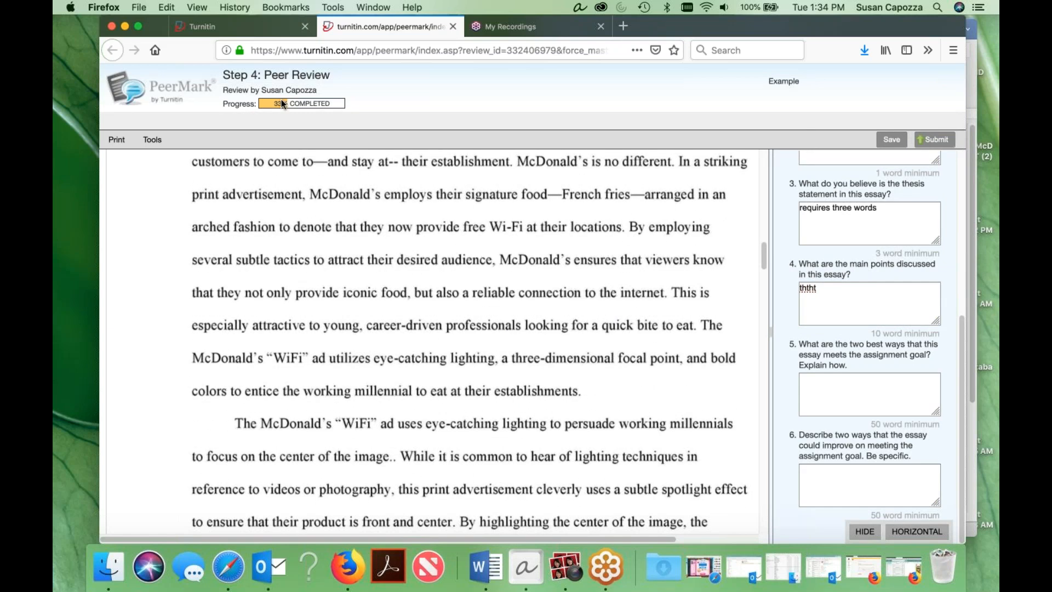
scroll(477, 374, up, 8)
scroll(477, 373, up, 1)
scroll(853, 376, up, 5)
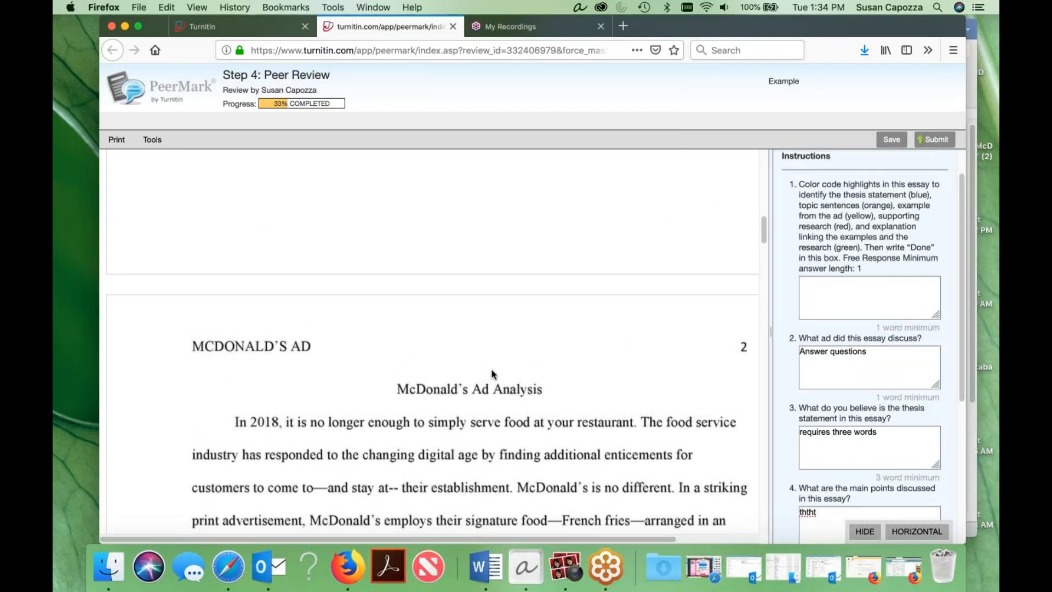
scroll(619, 345, up, 2)
scroll(663, 342, down, 4)
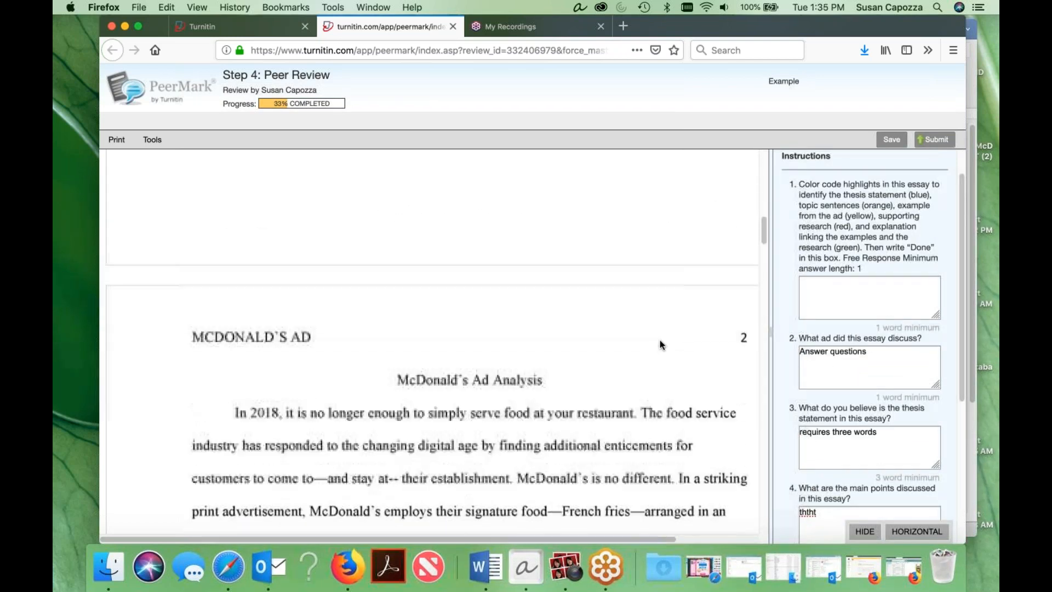
scroll(658, 340, down, 2)
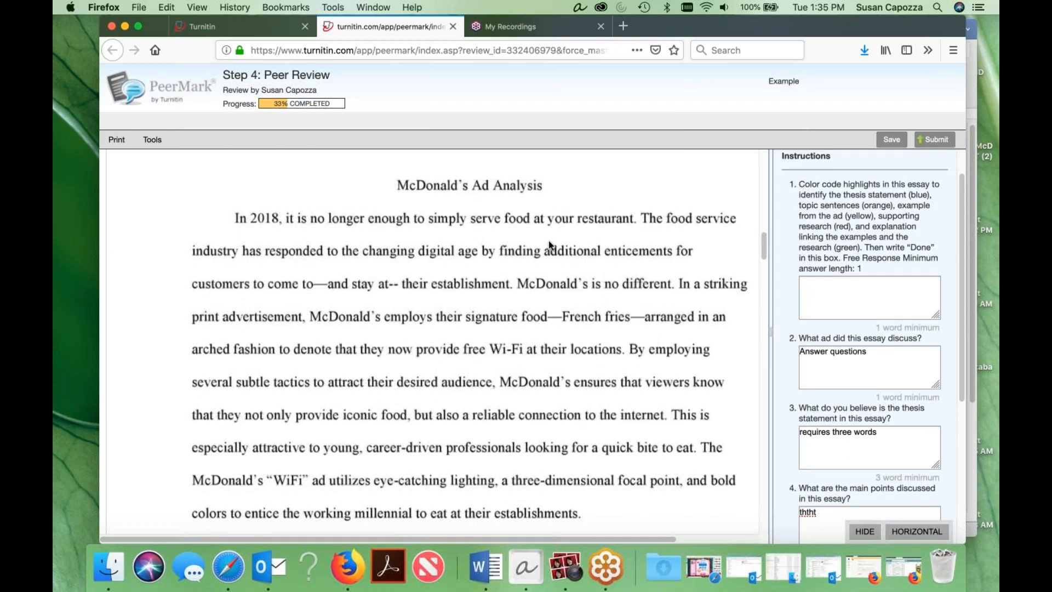
scroll(494, 243, down, 1)
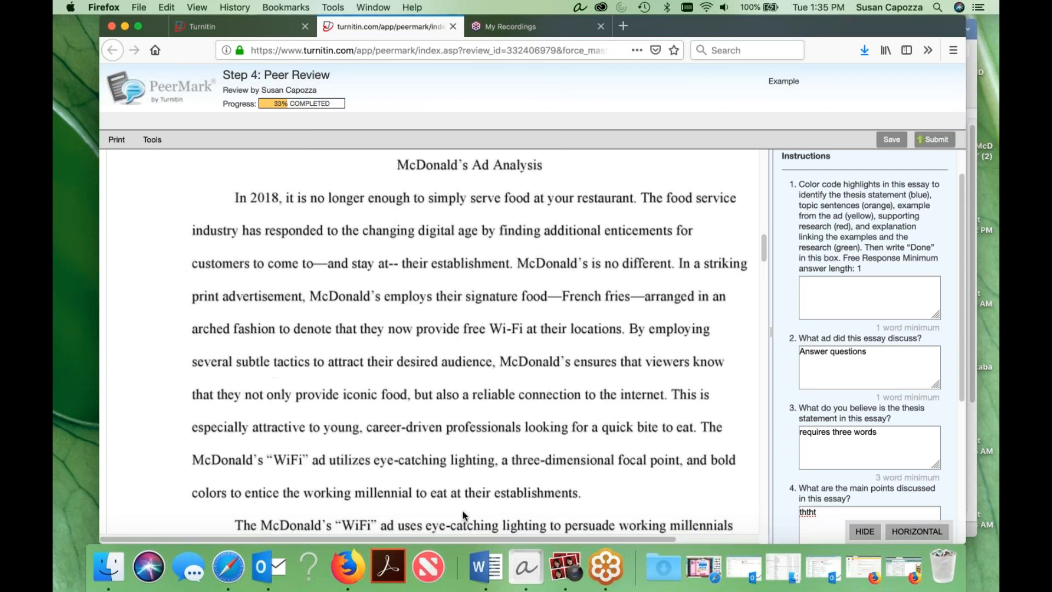
scroll(588, 452, down, 3)
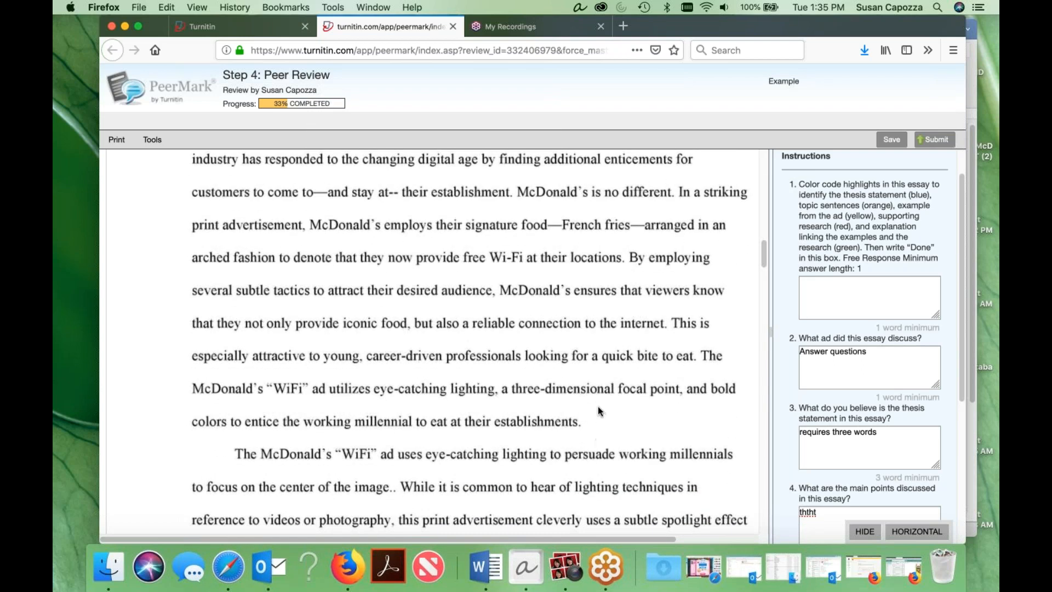
click(631, 425)
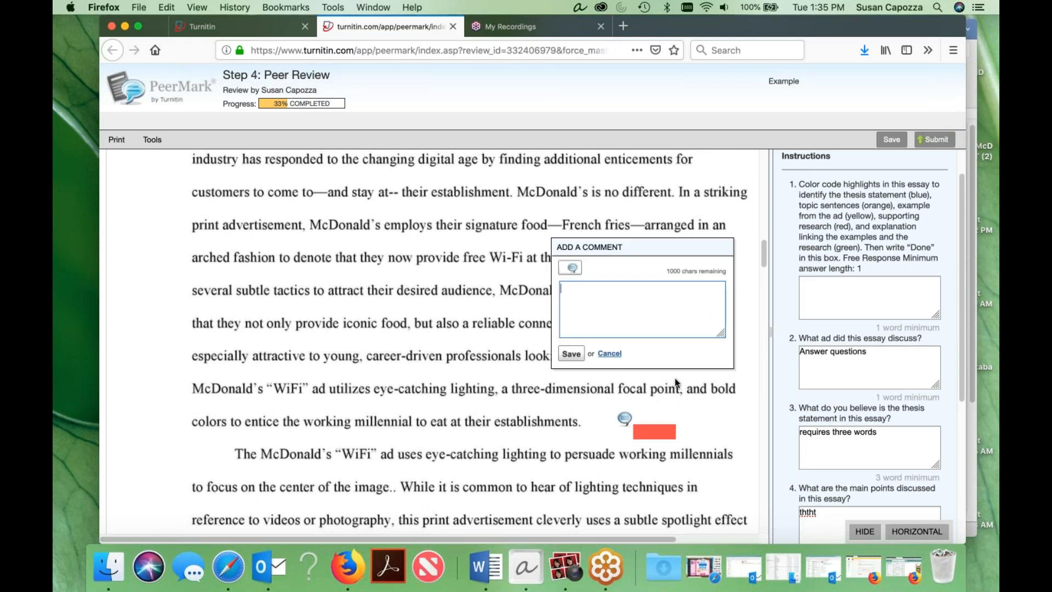
click(611, 355)
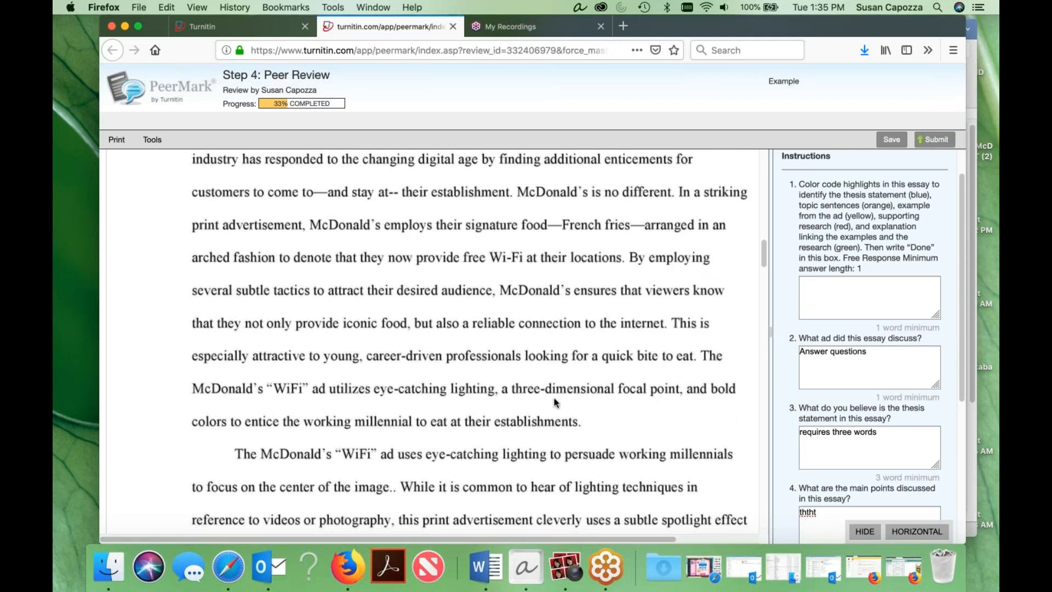
Set the highlighter to blue, discard the stray empty comment and move the marking tools off the essay text into the page margin.
click(152, 141)
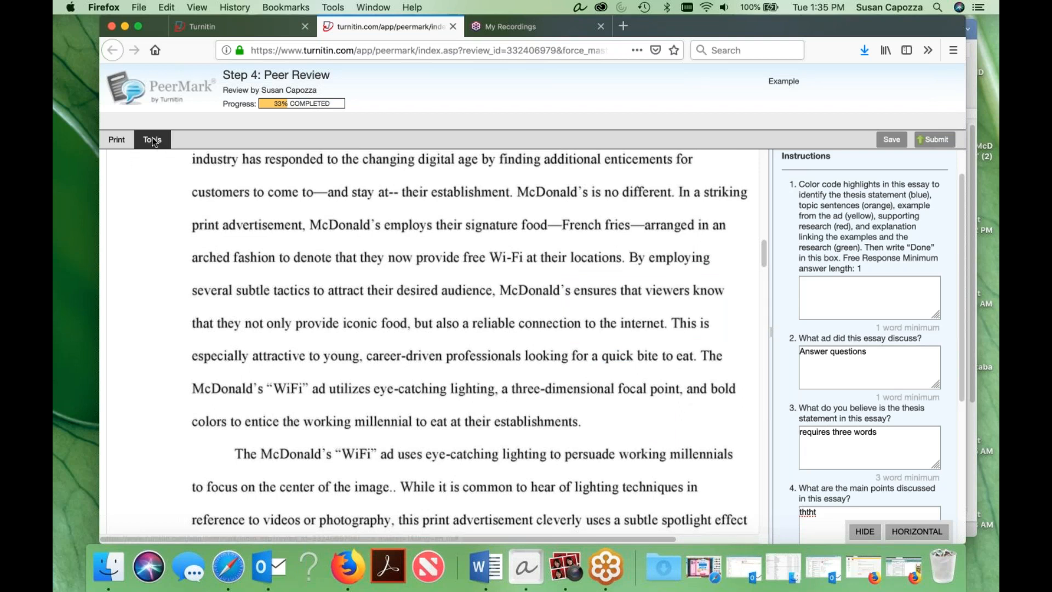
click(557, 251)
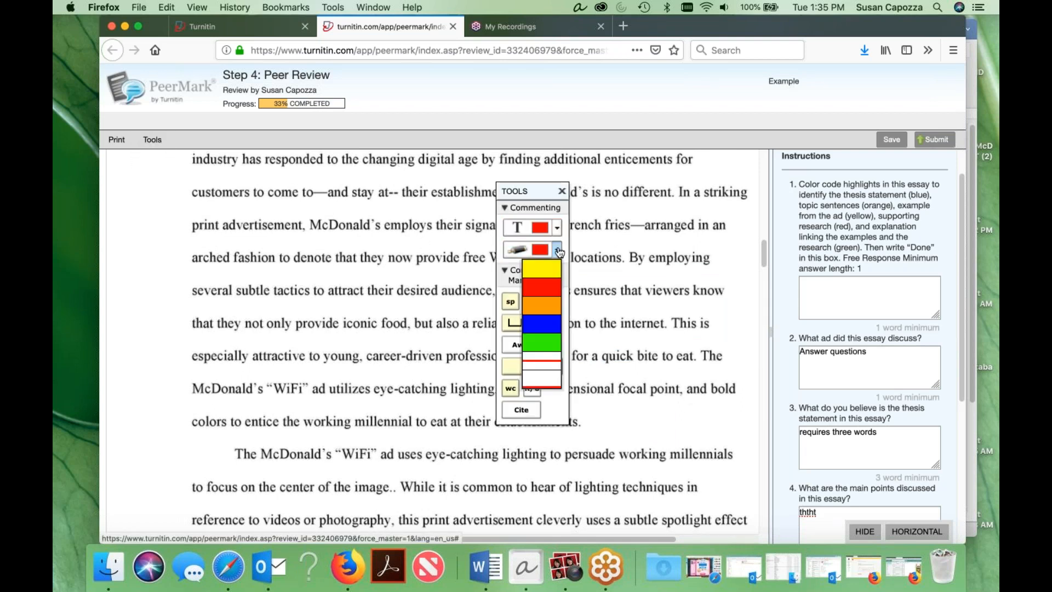
click(541, 324)
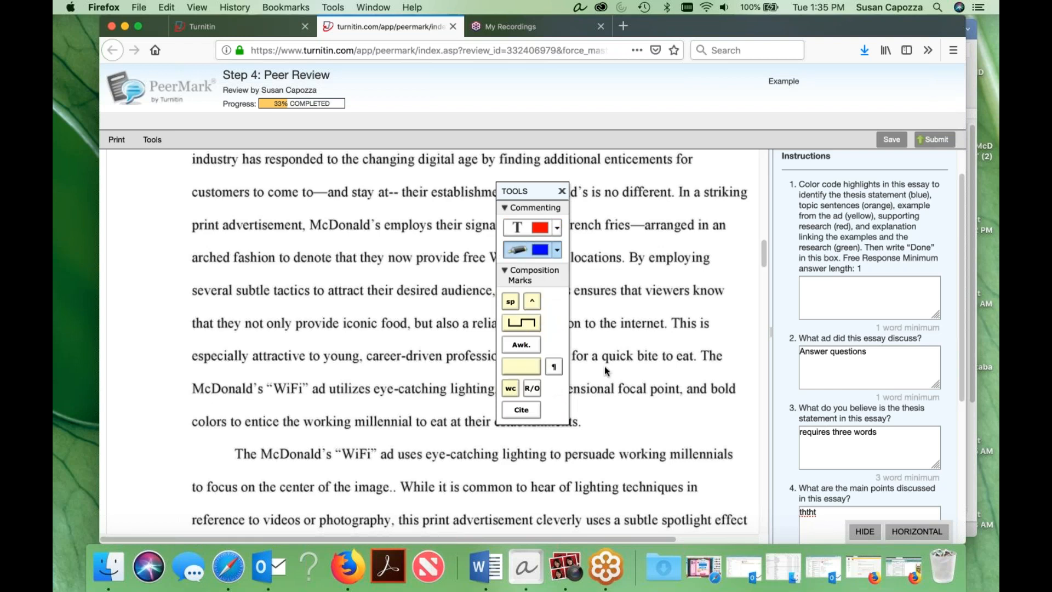
click(591, 386)
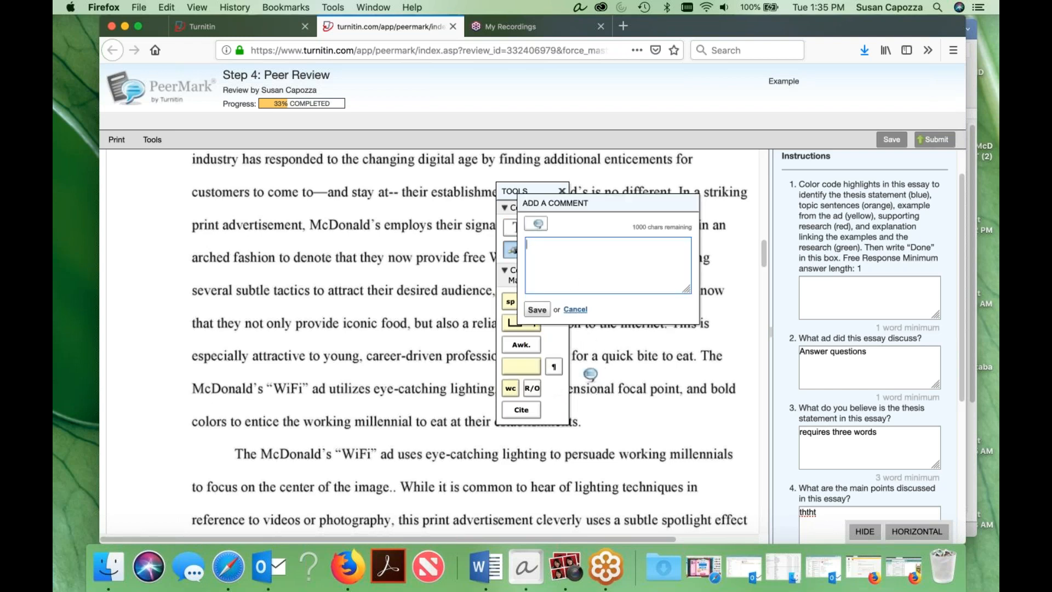
click(573, 310)
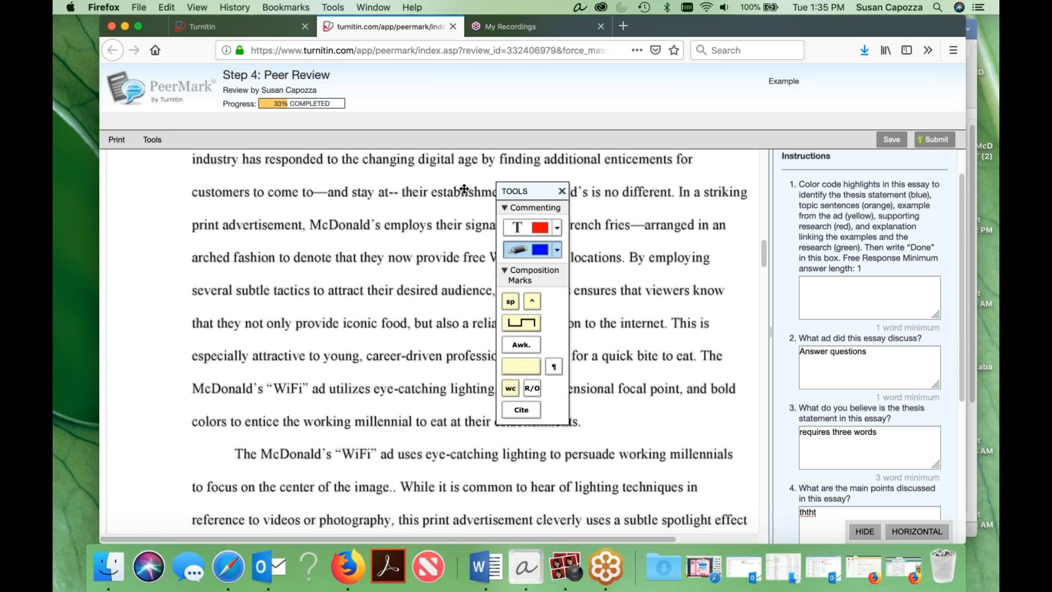
drag(537, 184, 146, 181)
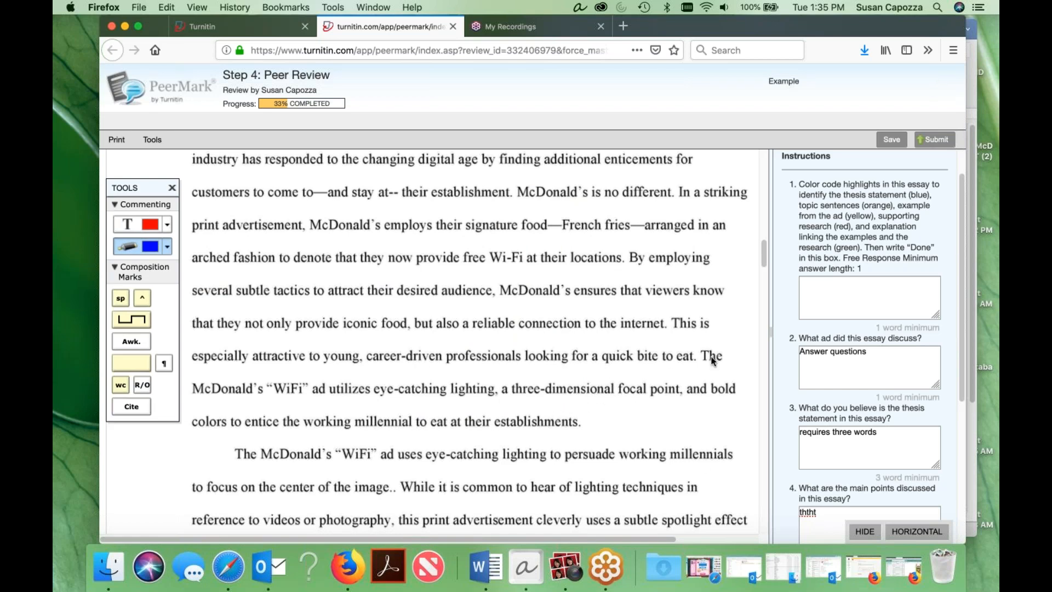
Highlight the thesis statement closing the introduction in blue, from "The McDonald's" to "their establishments", saving the highlights with empty comments.
mouse_move(695, 349)
mouse_down()
mouse_move(695, 428)
mouse_move(672, 432)
mouse_move(686, 451)
mouse_move(702, 404)
mouse_move(737, 365)
mouse_up()
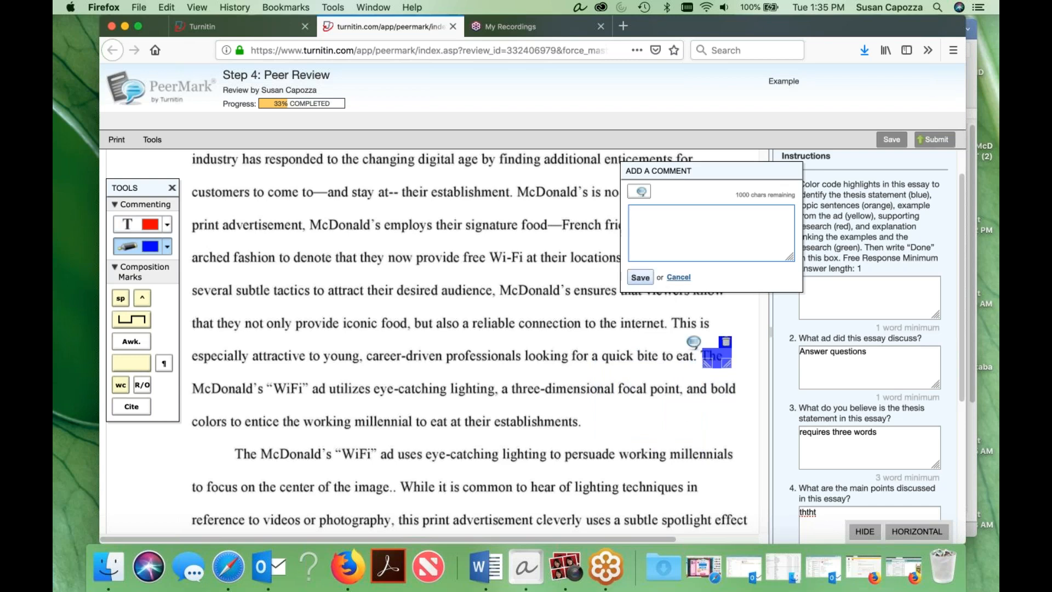
click(640, 278)
mouse_move(587, 424)
mouse_down()
mouse_move(294, 357)
mouse_move(189, 360)
mouse_move(286, 400)
mouse_move(680, 436)
mouse_move(733, 403)
mouse_up()
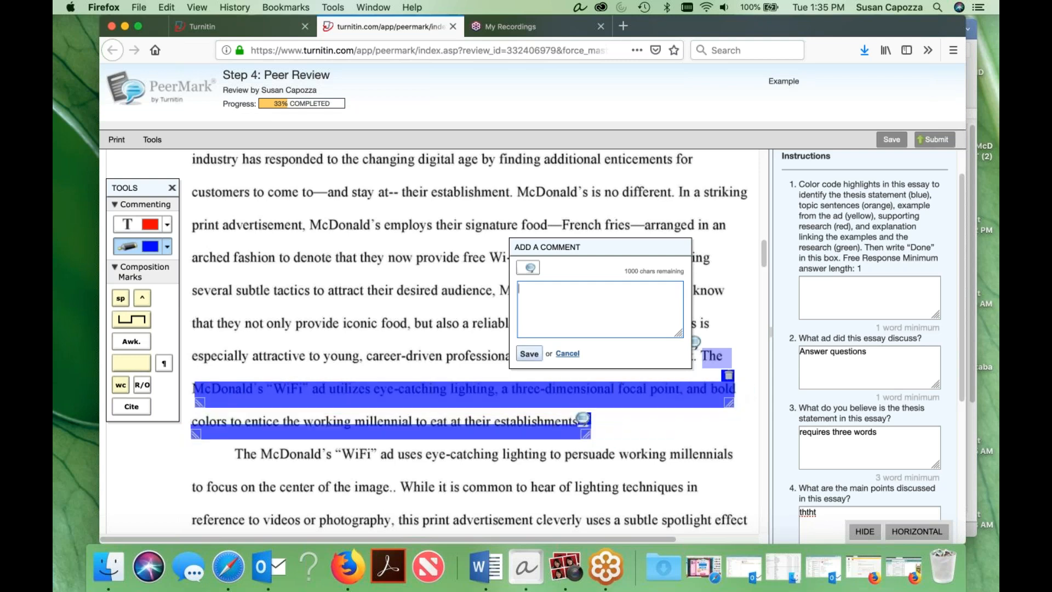
click(567, 355)
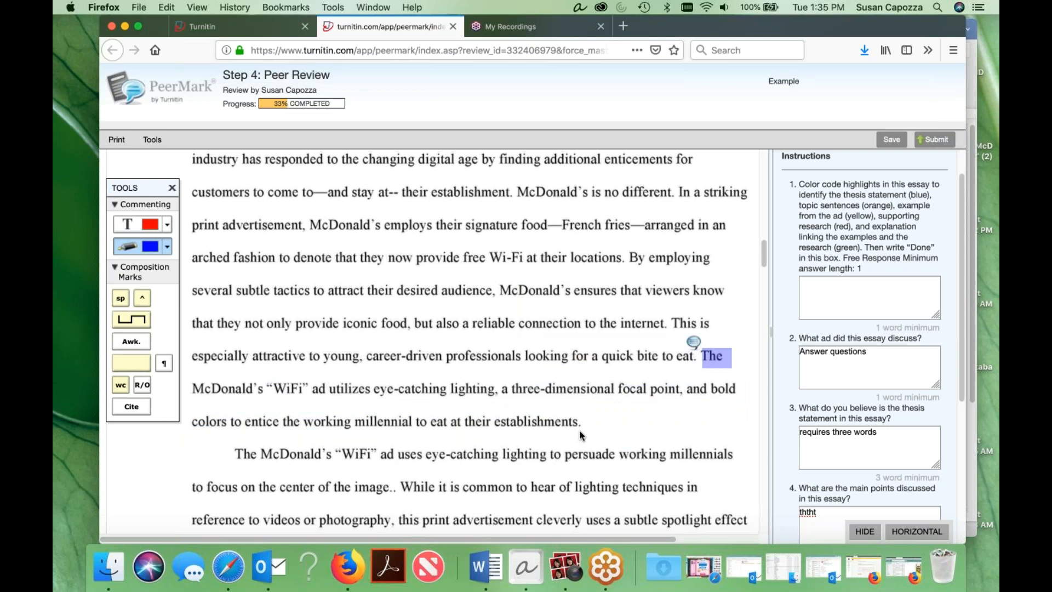
drag(582, 422, 193, 382)
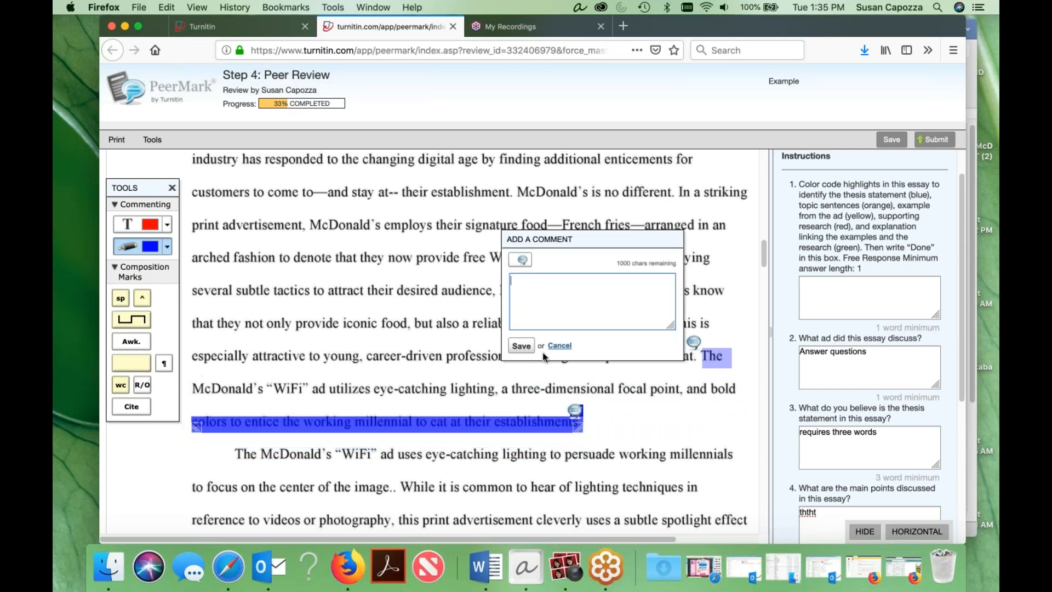
click(521, 346)
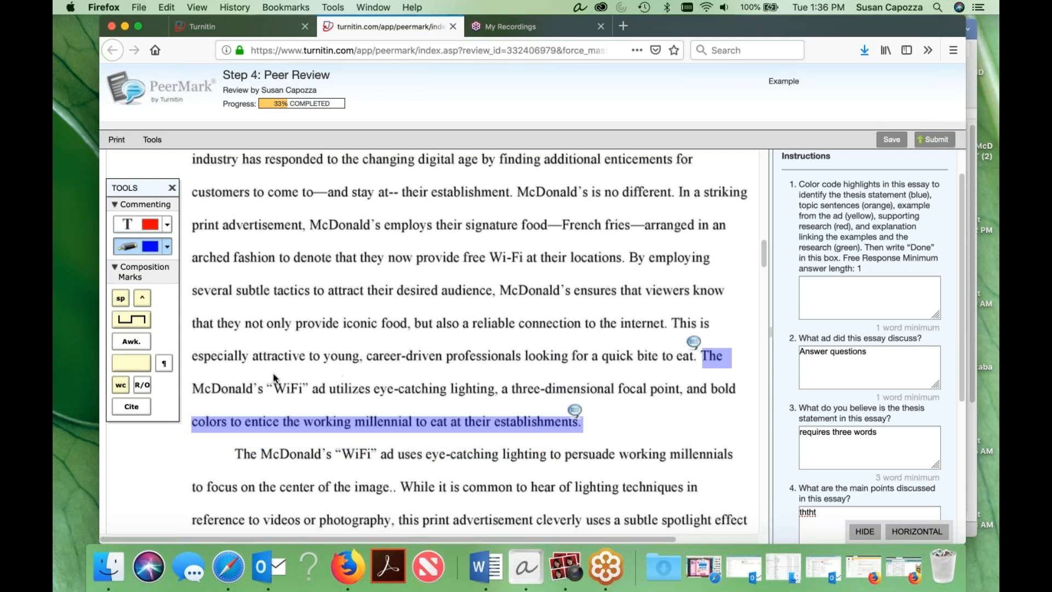
drag(192, 390, 737, 390)
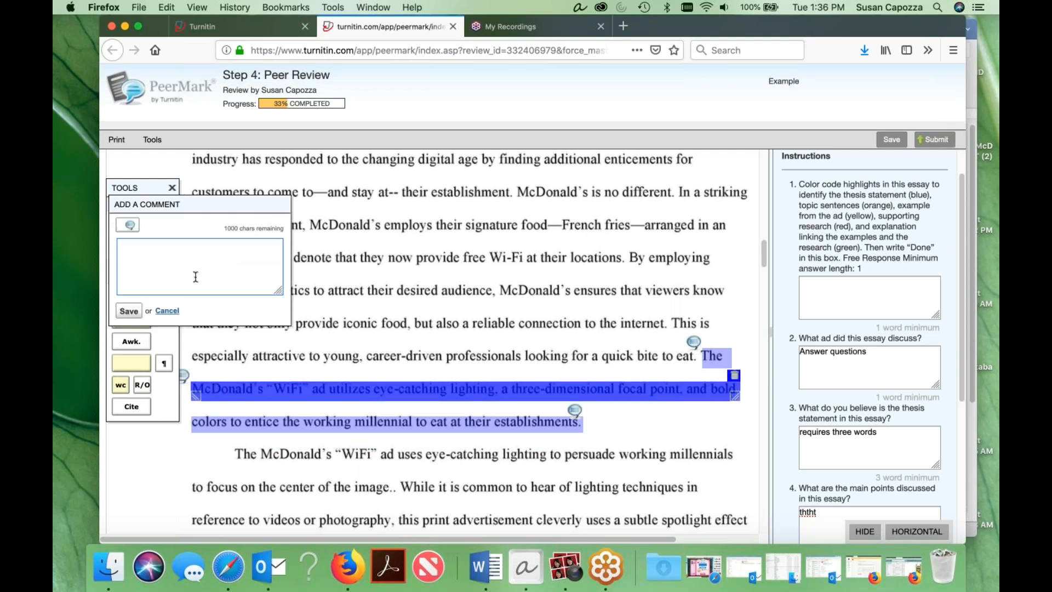
click(168, 311)
drag(740, 391, 193, 350)
click(682, 317)
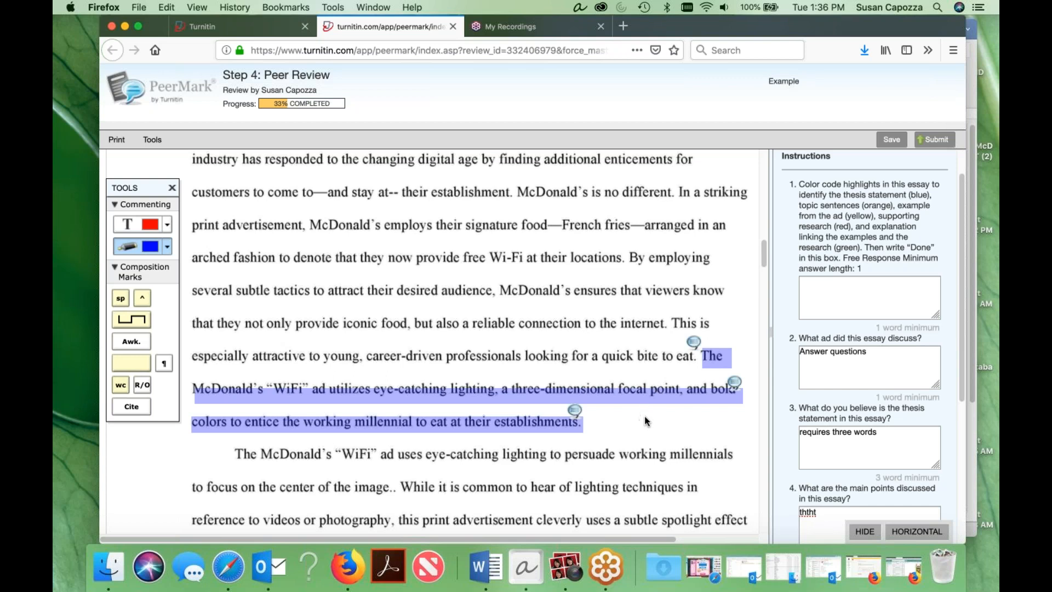
Highlight the second paragraph's topic sentence in orange, from "The McDonald's" to "the center of the image", saving with empty comments.
scroll(680, 291, down, 5)
scroll(678, 287, down, 3)
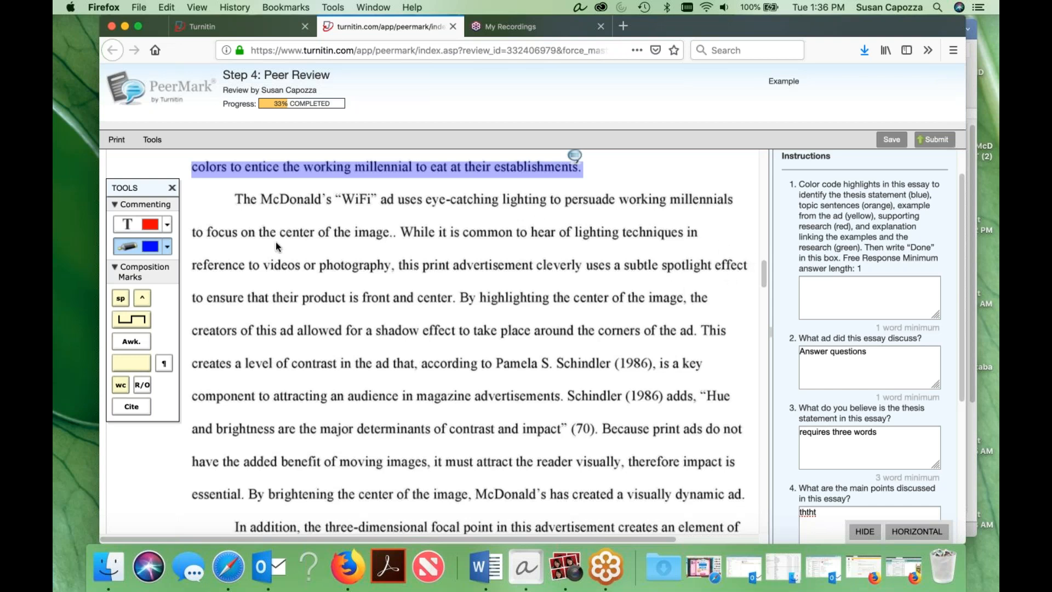
click(166, 250)
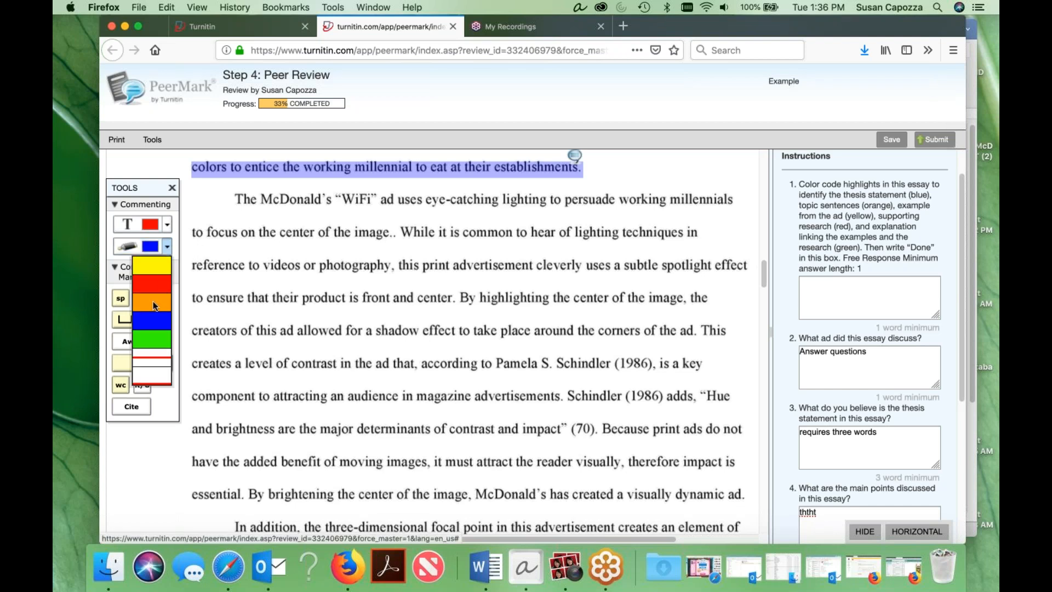
click(153, 301)
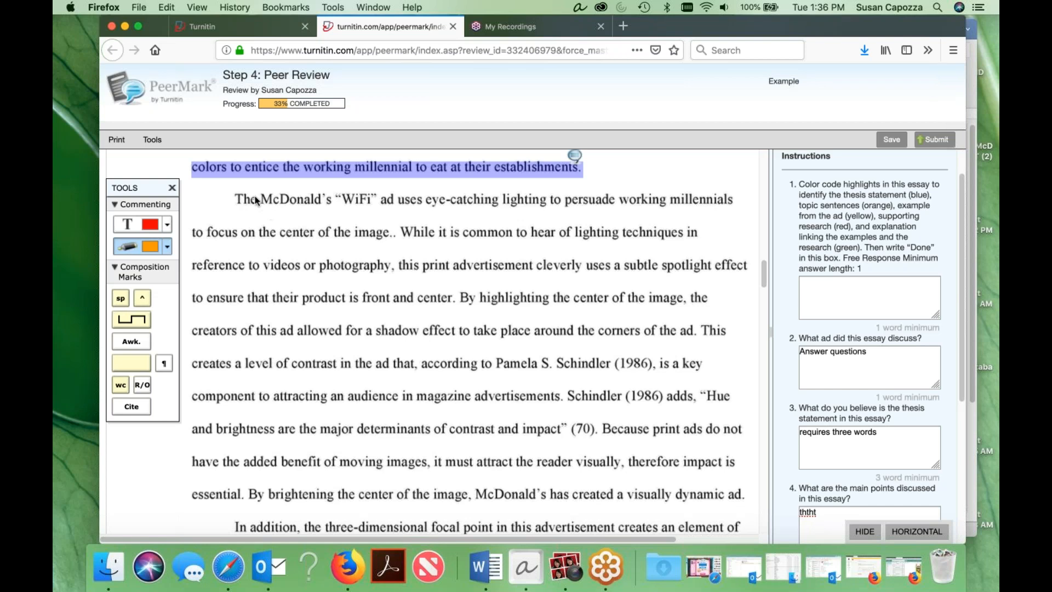
mouse_move(238, 193)
mouse_down()
mouse_move(359, 240)
mouse_move(735, 211)
mouse_up()
click(177, 327)
mouse_move(193, 229)
mouse_down()
mouse_move(211, 245)
mouse_move(394, 241)
mouse_move(387, 235)
mouse_up()
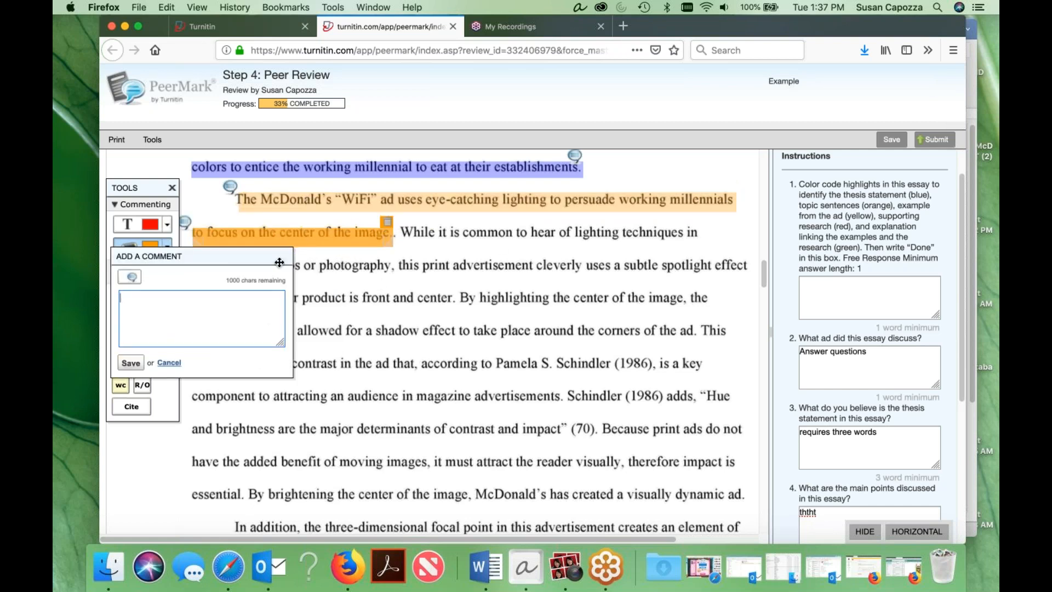
click(131, 363)
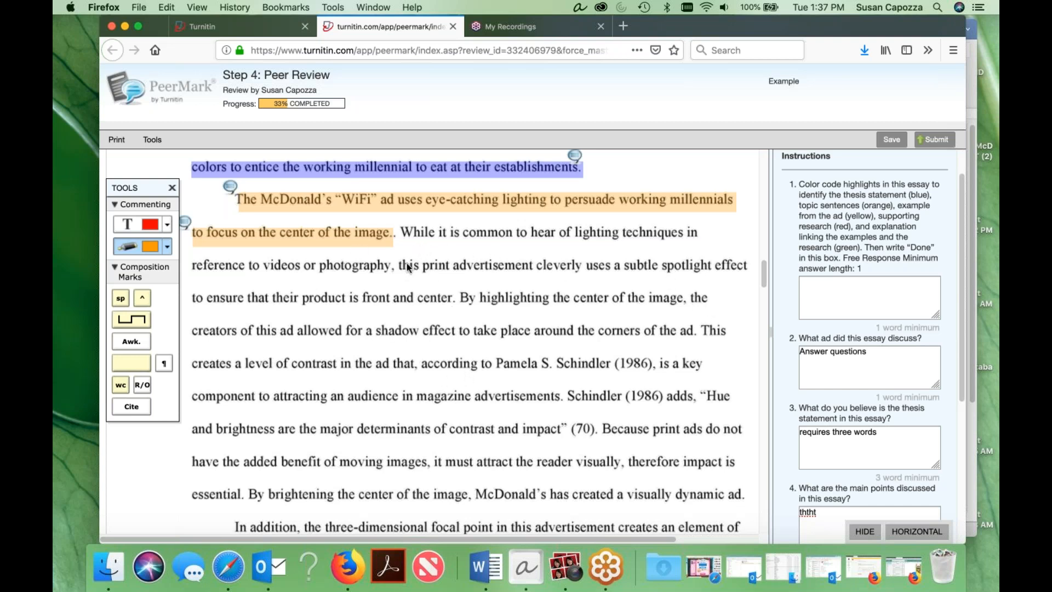
Highlight the ad example in yellow, from "this print advertisement" to "front and center", saving the highlights with empty comments.
click(166, 251)
click(156, 268)
drag(400, 264, 753, 269)
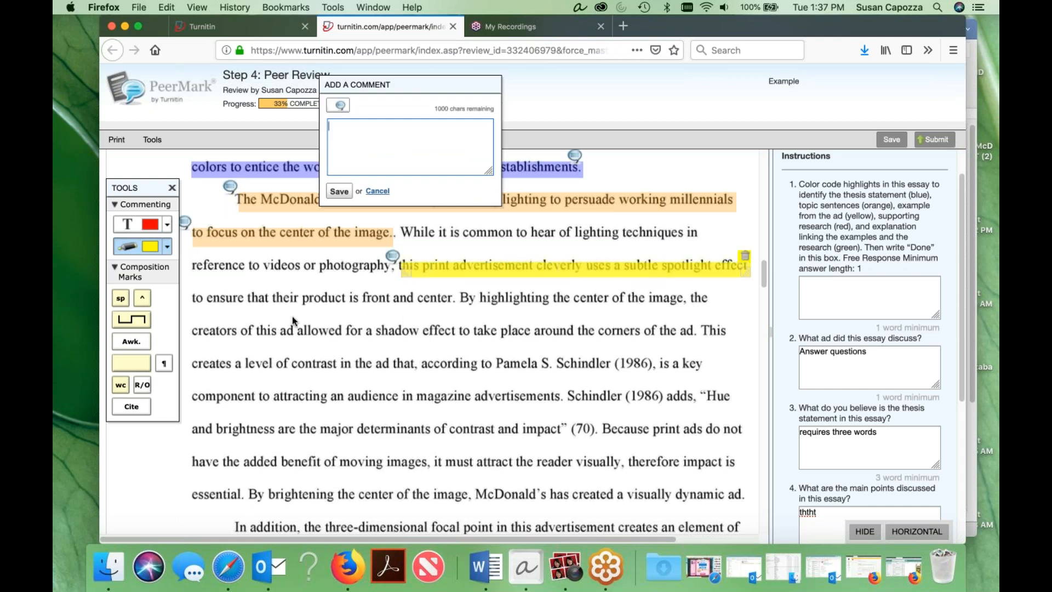
click(340, 191)
drag(194, 298, 453, 300)
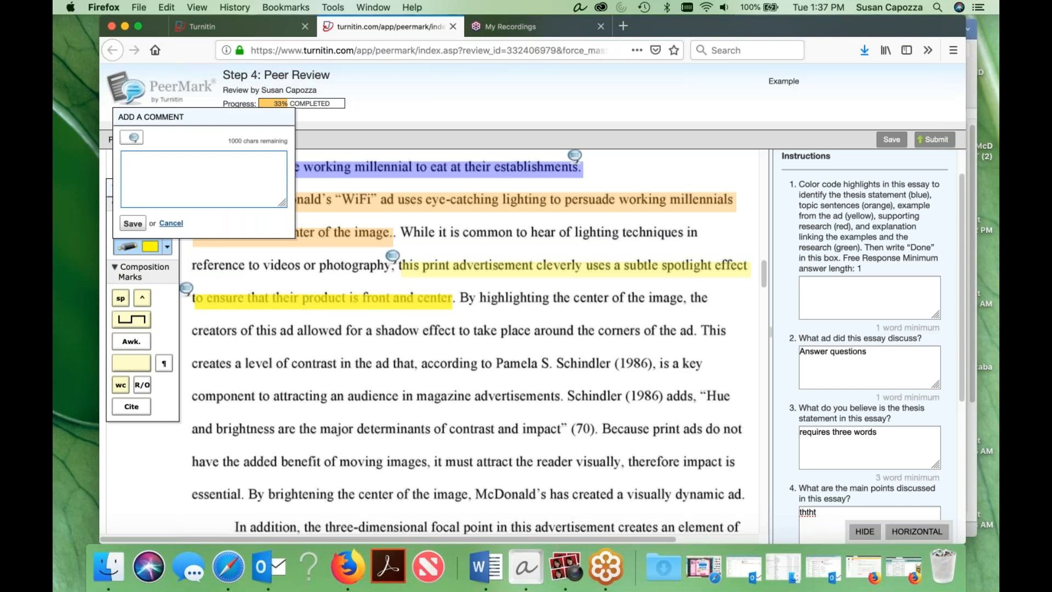
click(127, 223)
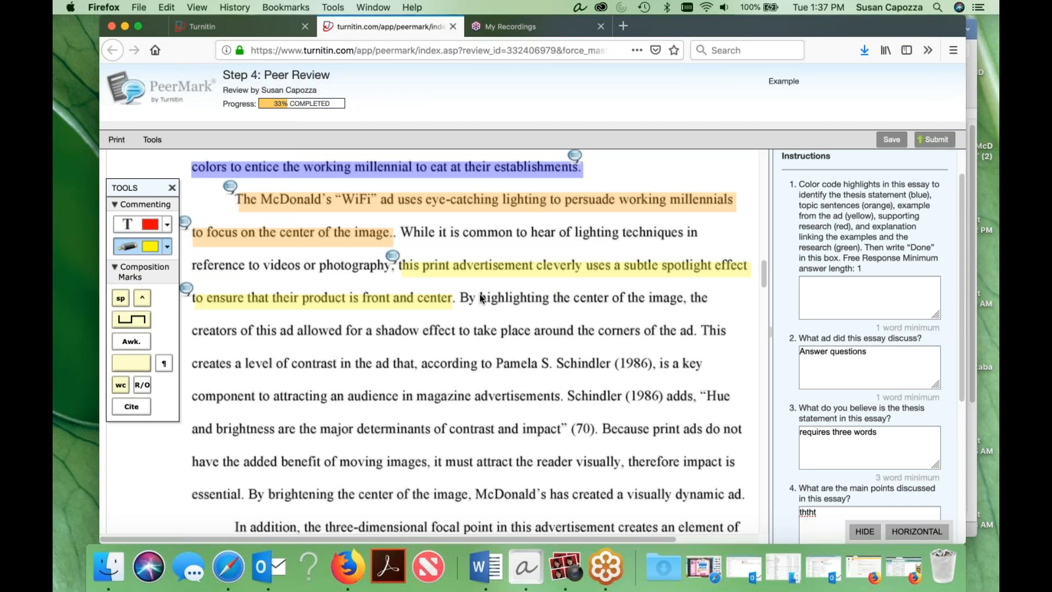
Extend the yellow example highlighting over the sentence from "By highlighting the center" to "the corners of the ad".
drag(463, 299, 710, 299)
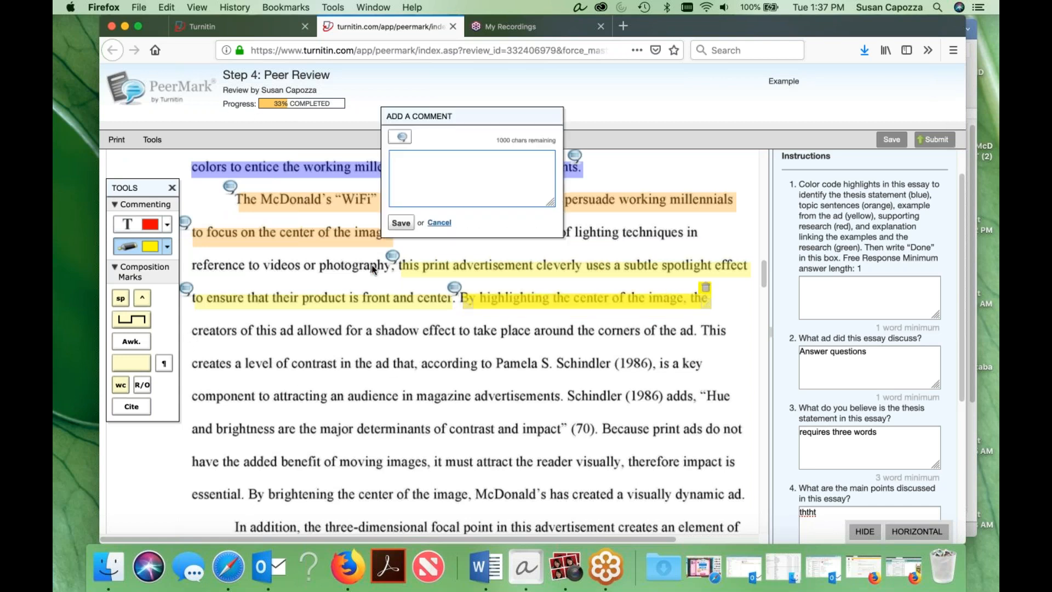
click(398, 223)
drag(193, 332, 695, 332)
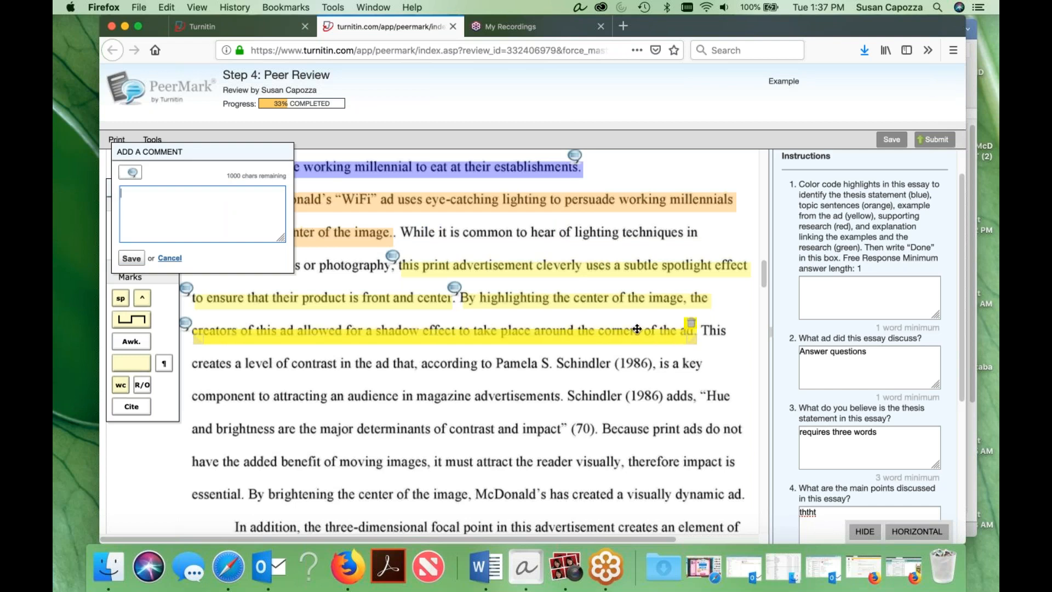
click(132, 258)
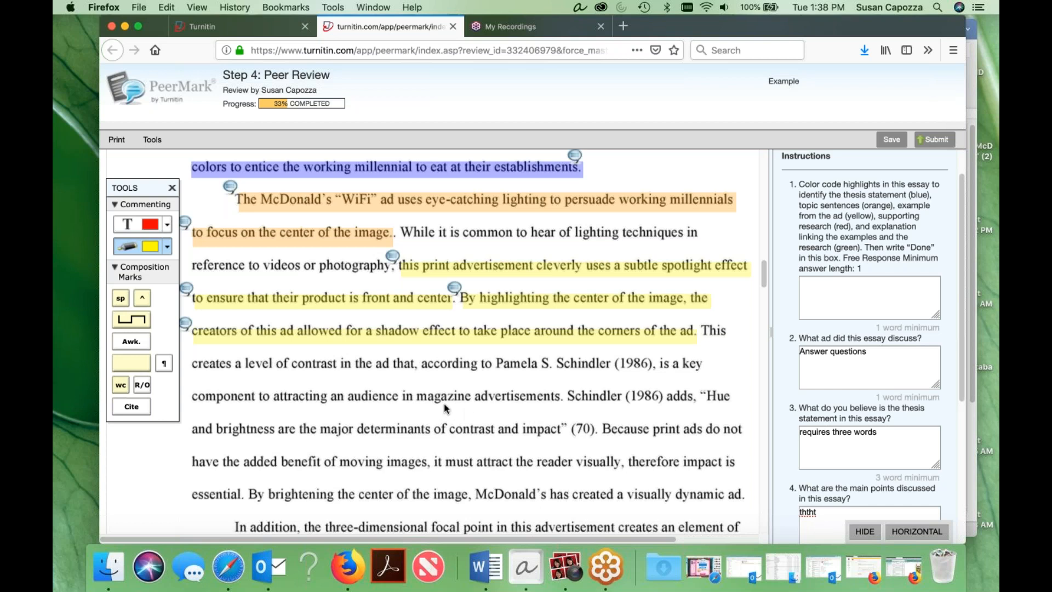
Highlight the supporting research in red, from "This creates a level of contrast" to the citation "(70)", saving with empty comments.
scroll(579, 395, down, 1)
scroll(579, 395, down, 1)
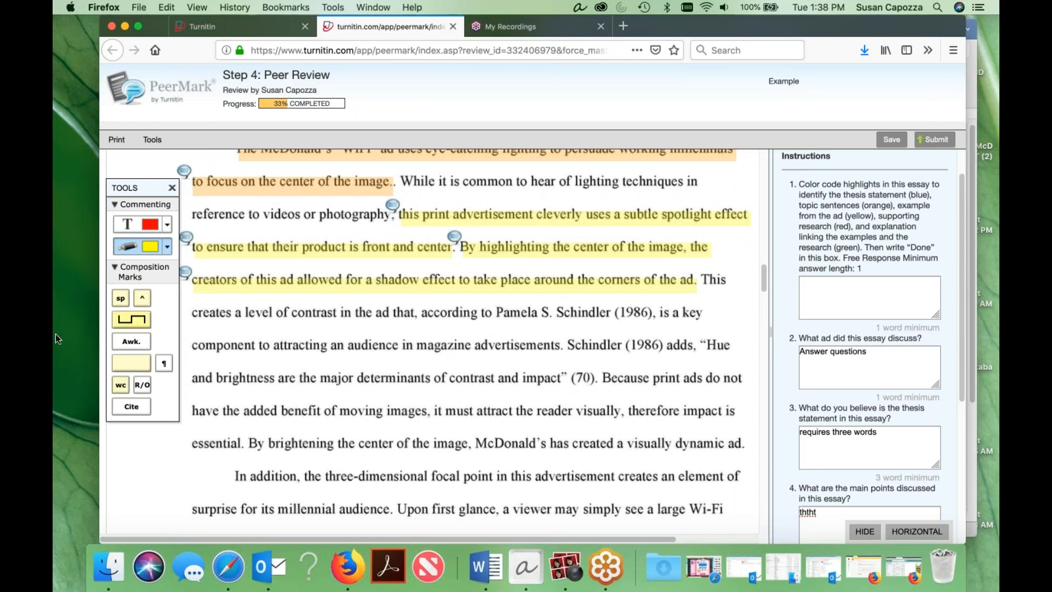
click(167, 247)
click(156, 285)
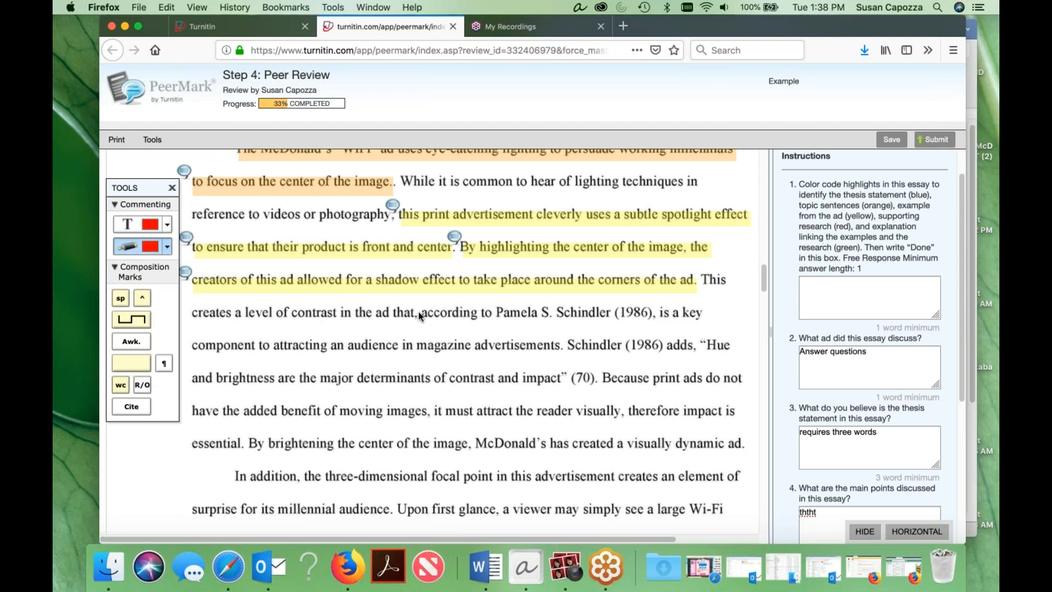
drag(703, 282, 733, 285)
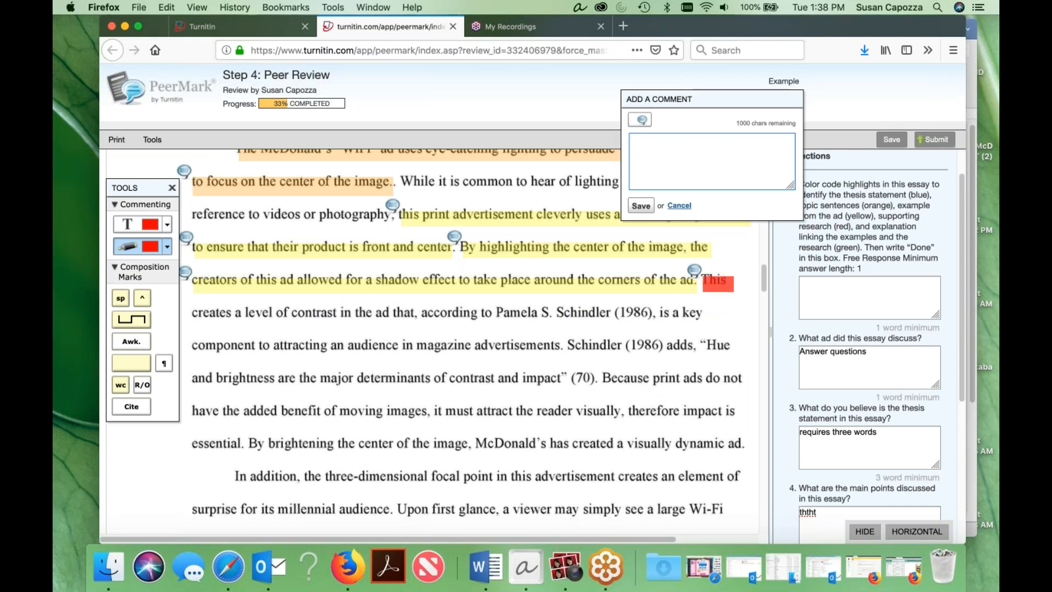
click(641, 206)
drag(193, 316, 732, 353)
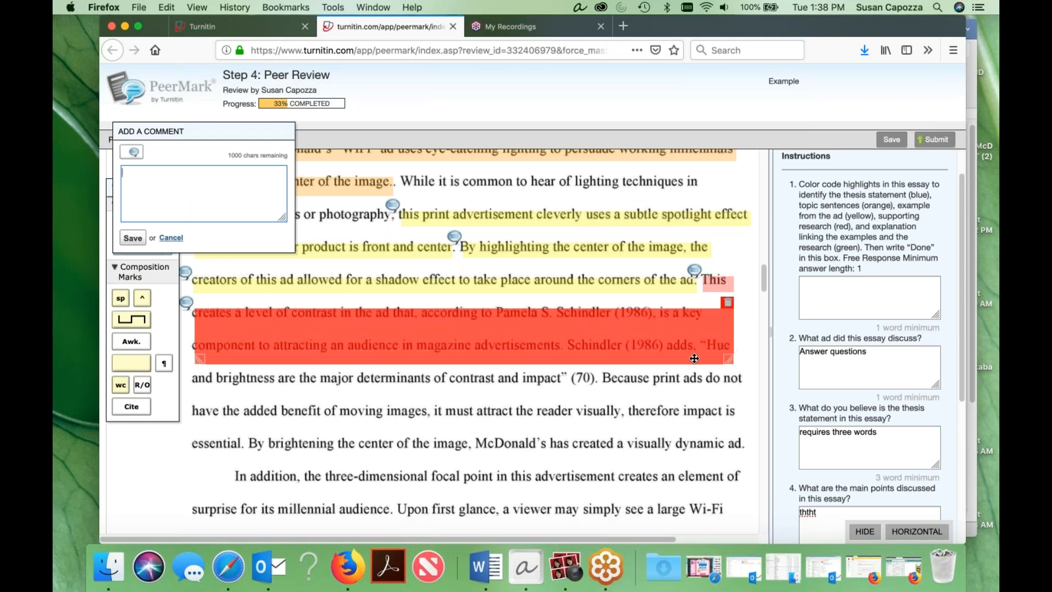
click(132, 237)
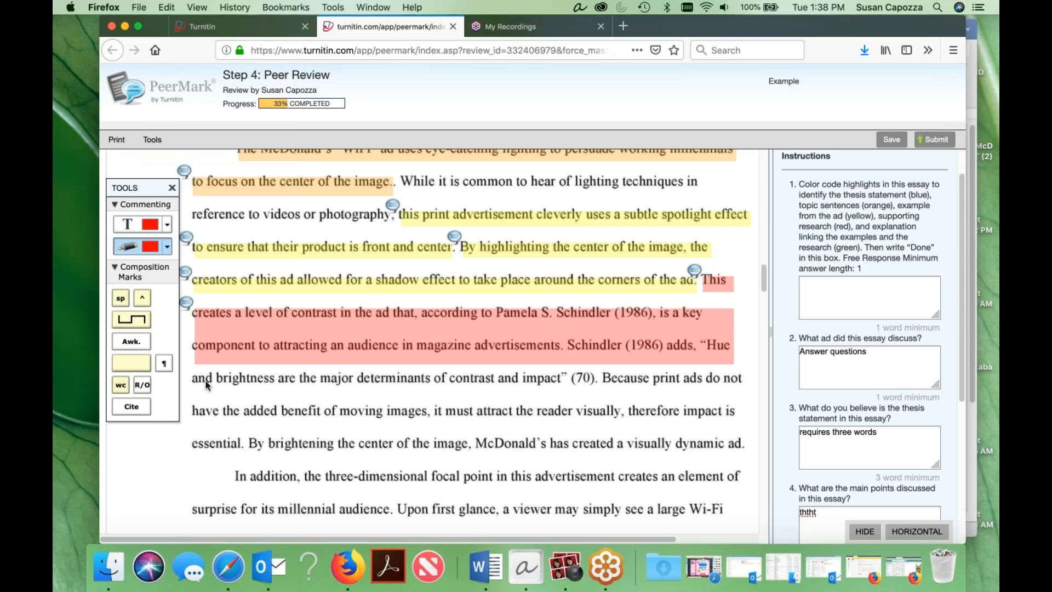
drag(193, 379, 587, 382)
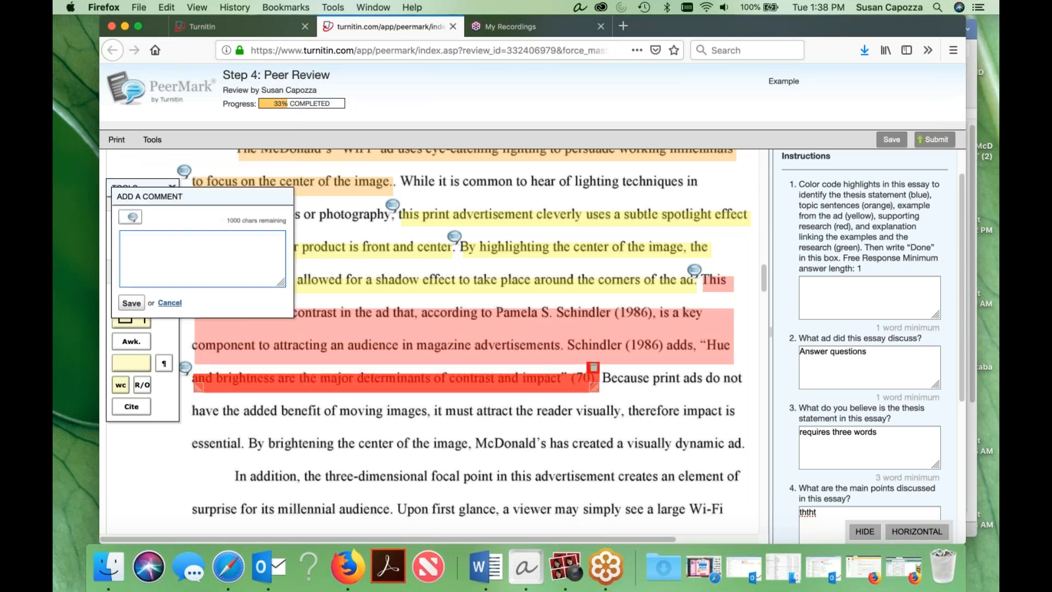
click(132, 303)
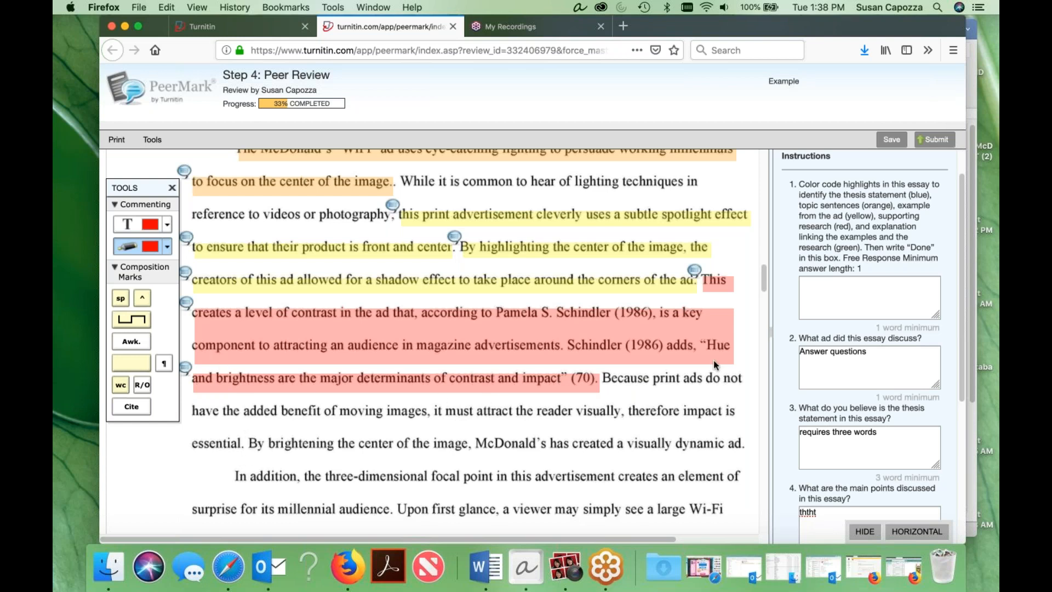
Highlight the explanation in green, from "Because print ads do not" to "a visually dynamic ad", saving with empty comments.
click(167, 247)
click(153, 341)
drag(605, 378, 735, 380)
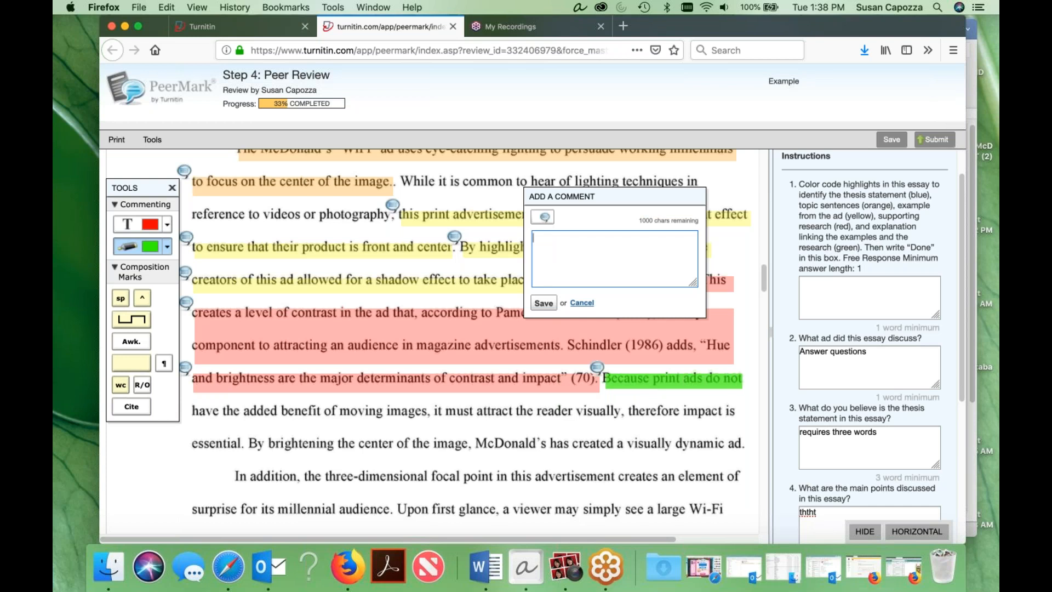
click(544, 303)
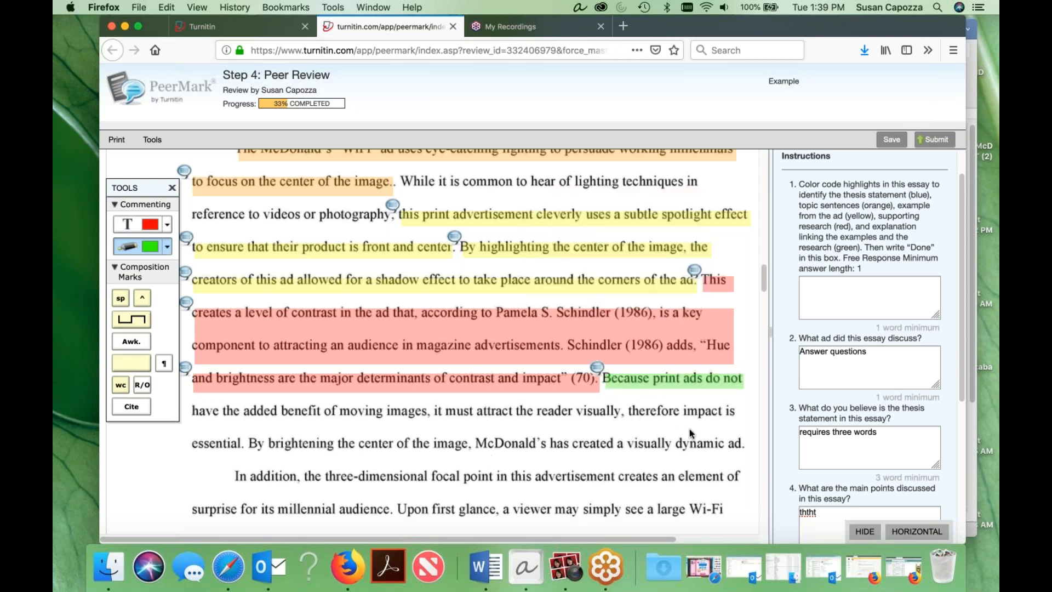
drag(744, 445, 183, 388)
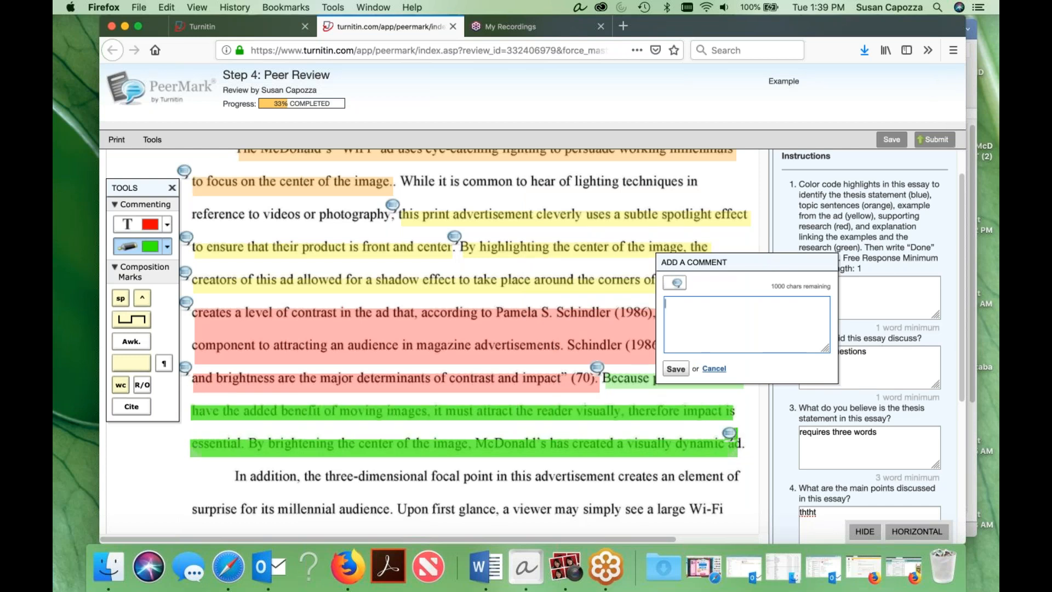
click(675, 368)
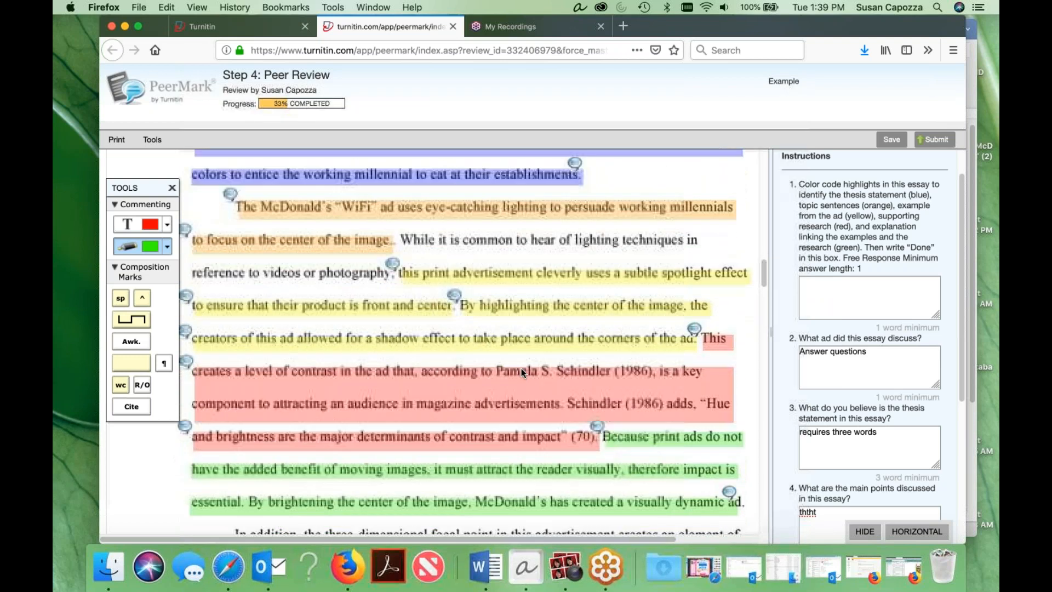
scroll(521, 372, up, 4)
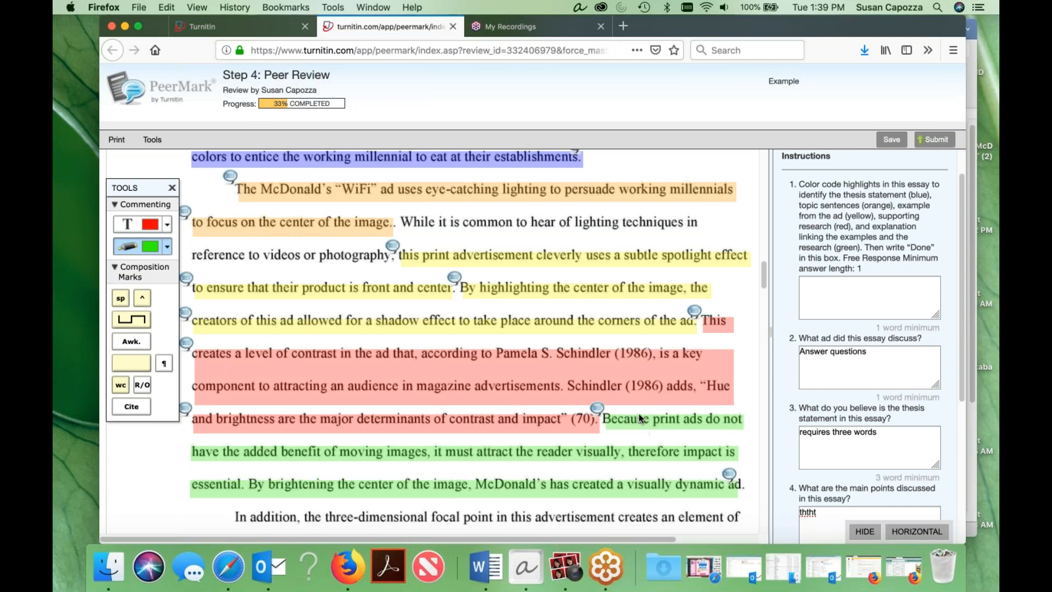
scroll(641, 417, down, 2)
scroll(641, 416, up, 2)
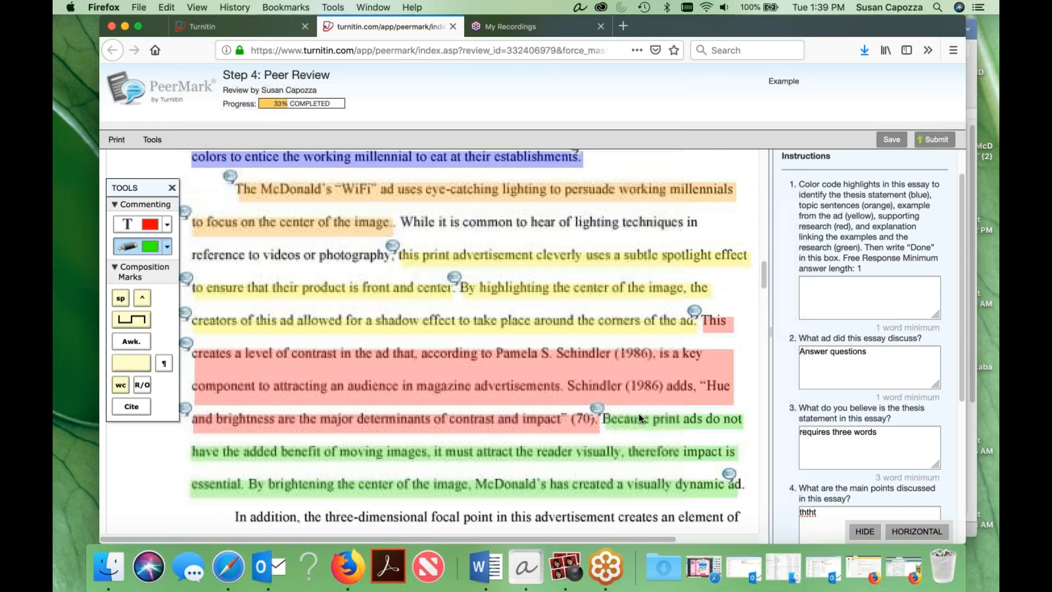
scroll(640, 418, down, 1)
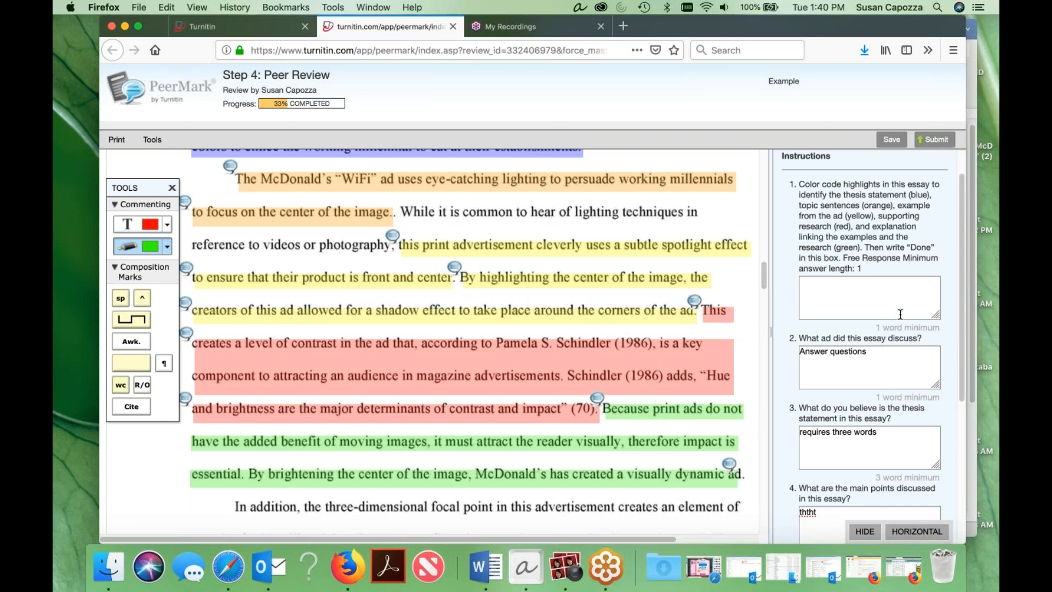
click(486, 568)
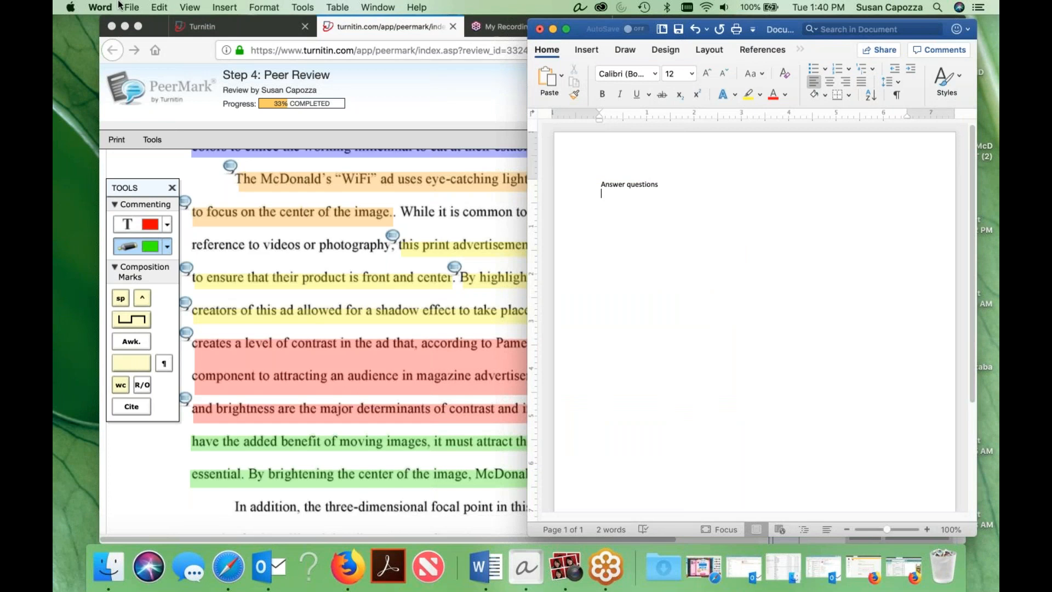
click(663, 570)
click(663, 574)
click(404, 76)
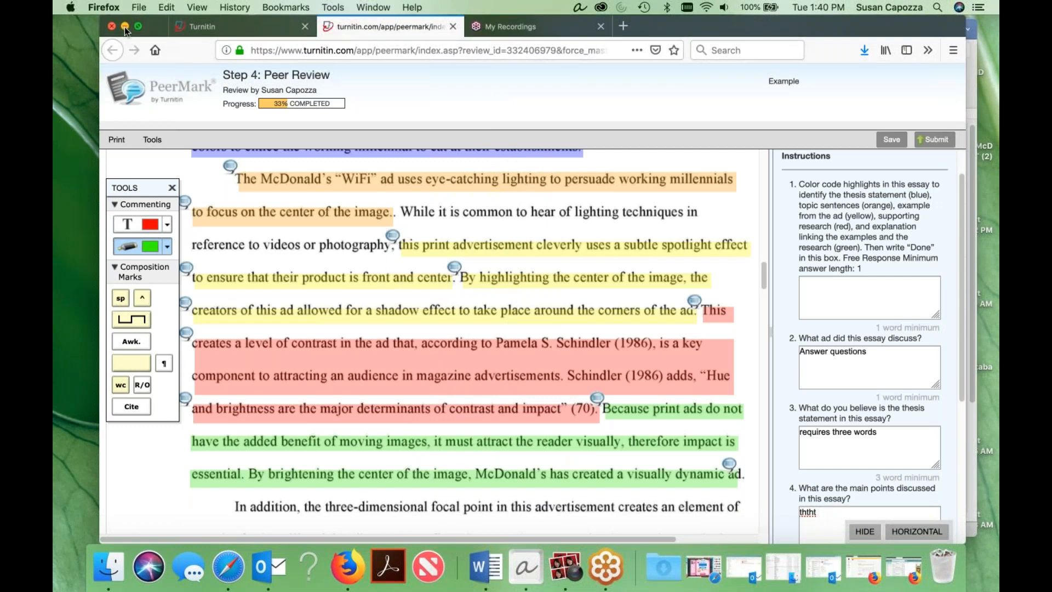
Minimize the browser, close the "Answer questions" document, and open the SampleEssay McDonald's draft from the desktop in Word.
click(125, 26)
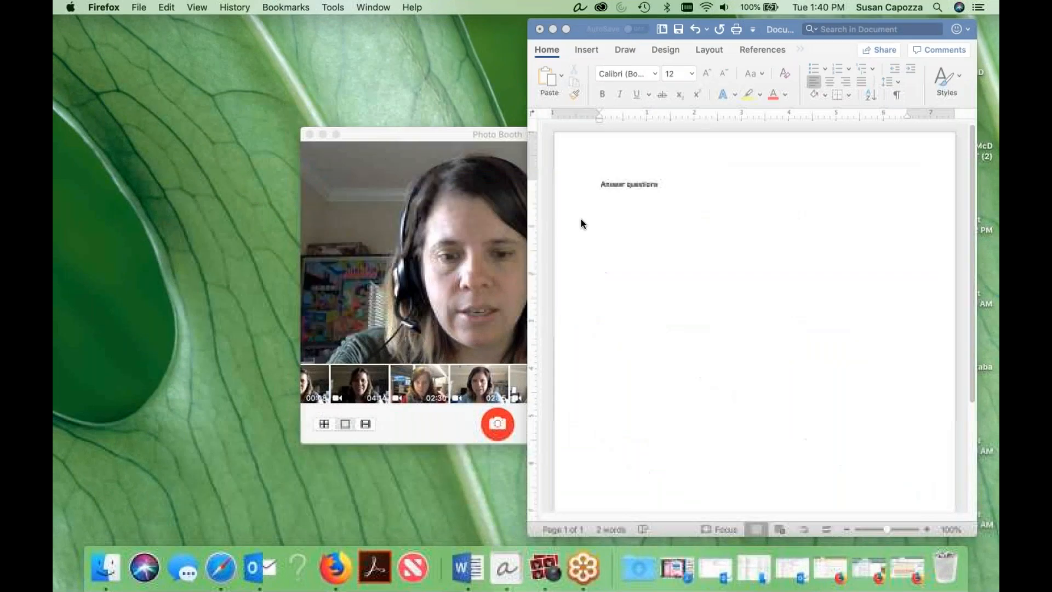
click(540, 29)
click(709, 106)
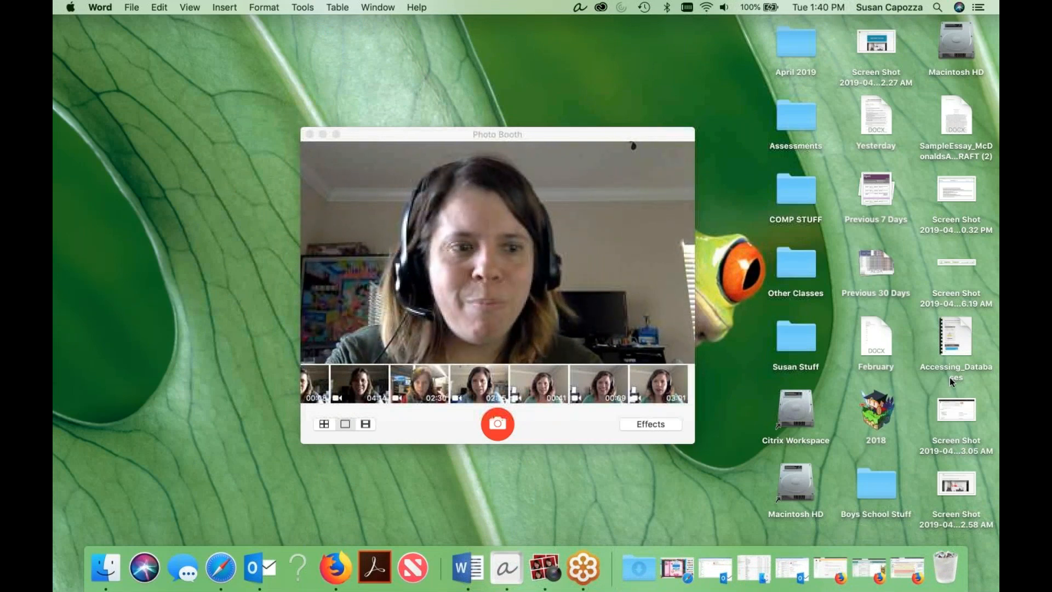
double_click(964, 114)
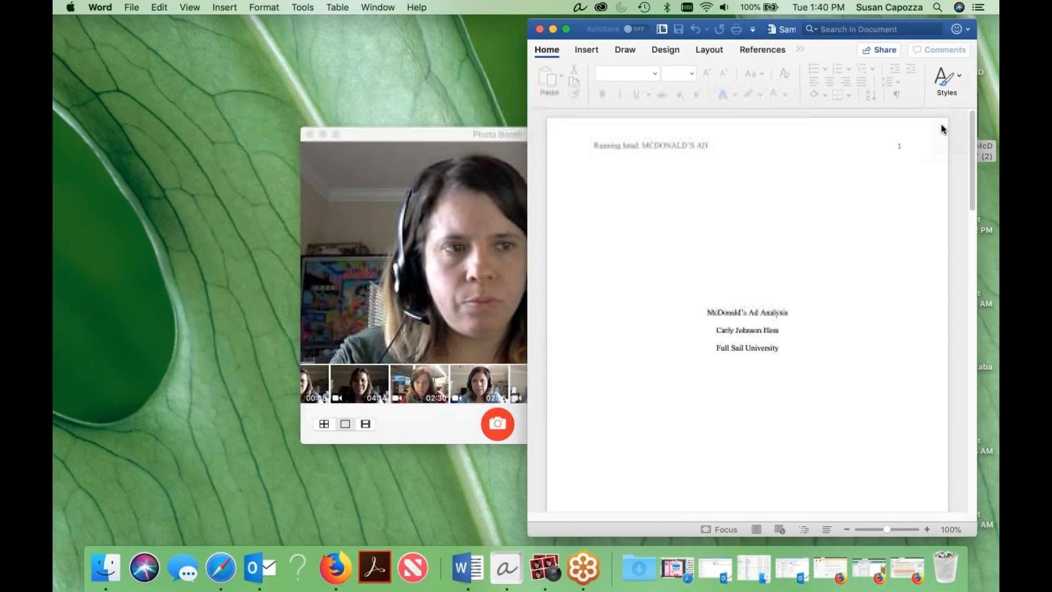
drag(572, 23, 323, 16)
Try a red highlight on the essay's topic sentence, from "The McDonald's 'WiFi' ad" to "the center of the image".
scroll(439, 284, down, 15)
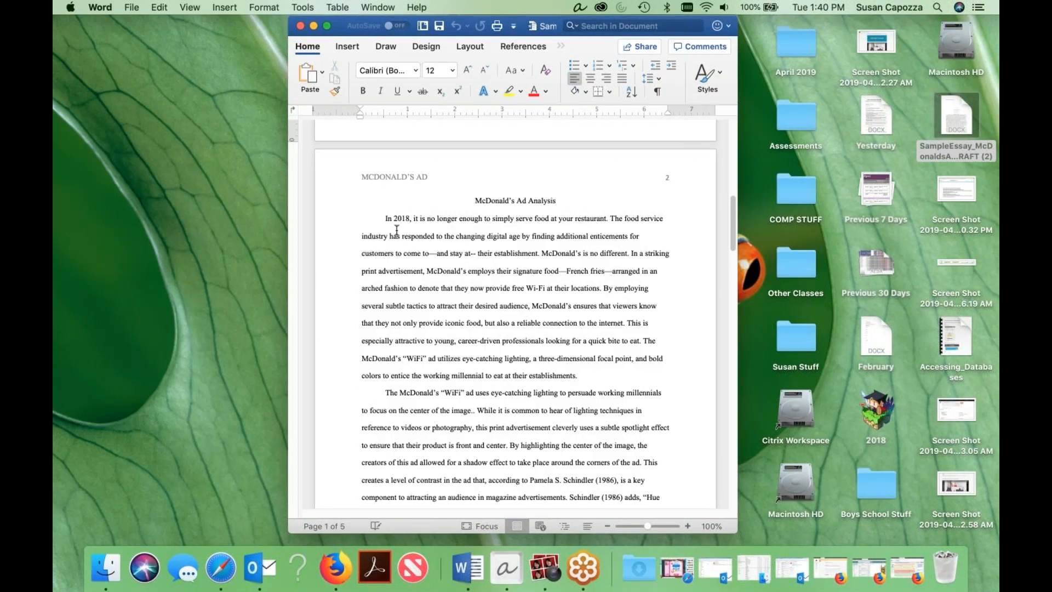
scroll(480, 344, down, 4)
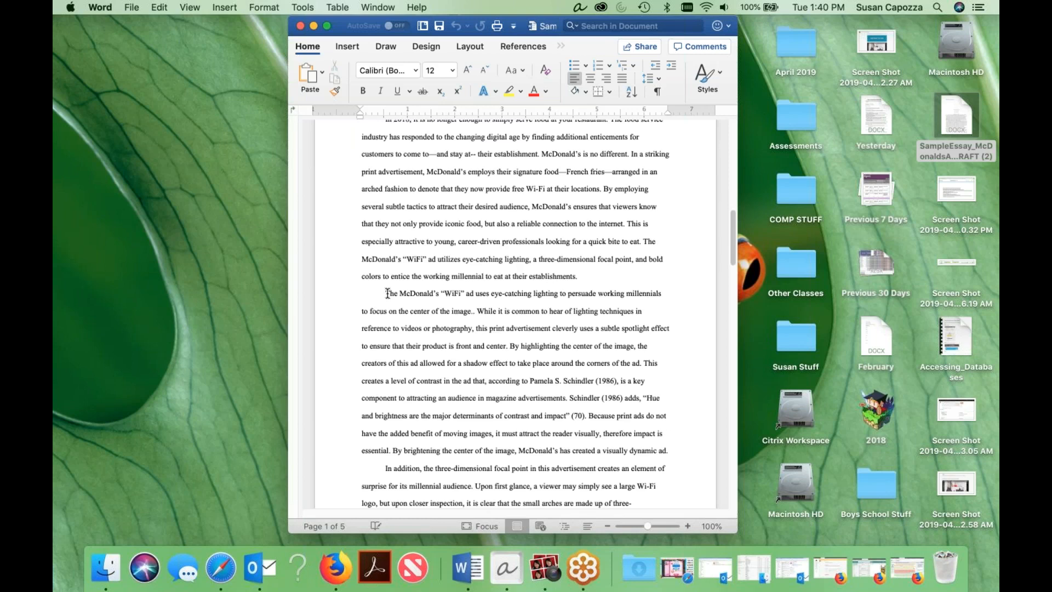
drag(391, 295, 460, 311)
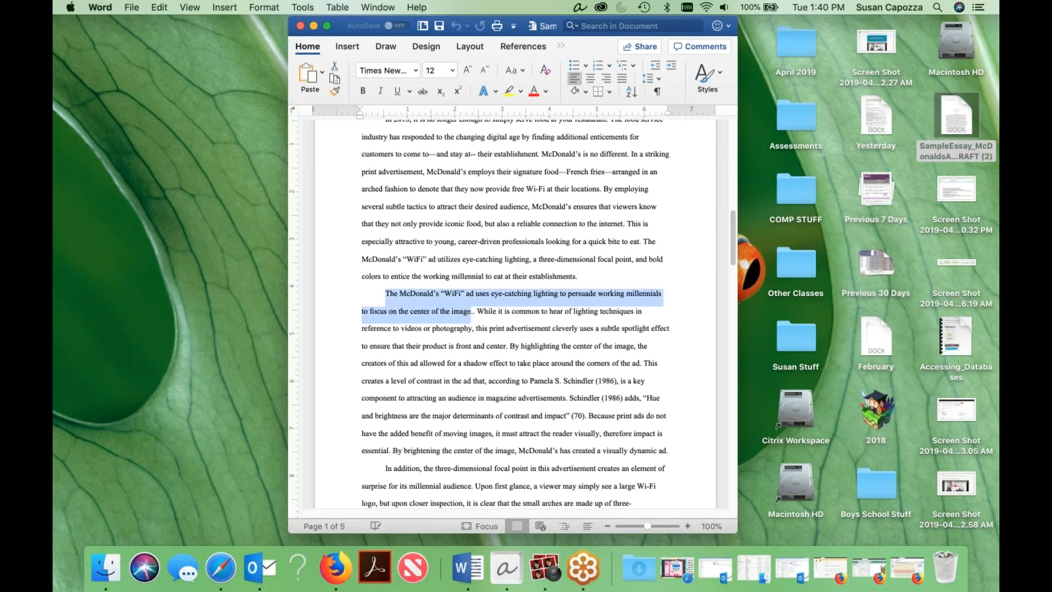
click(520, 91)
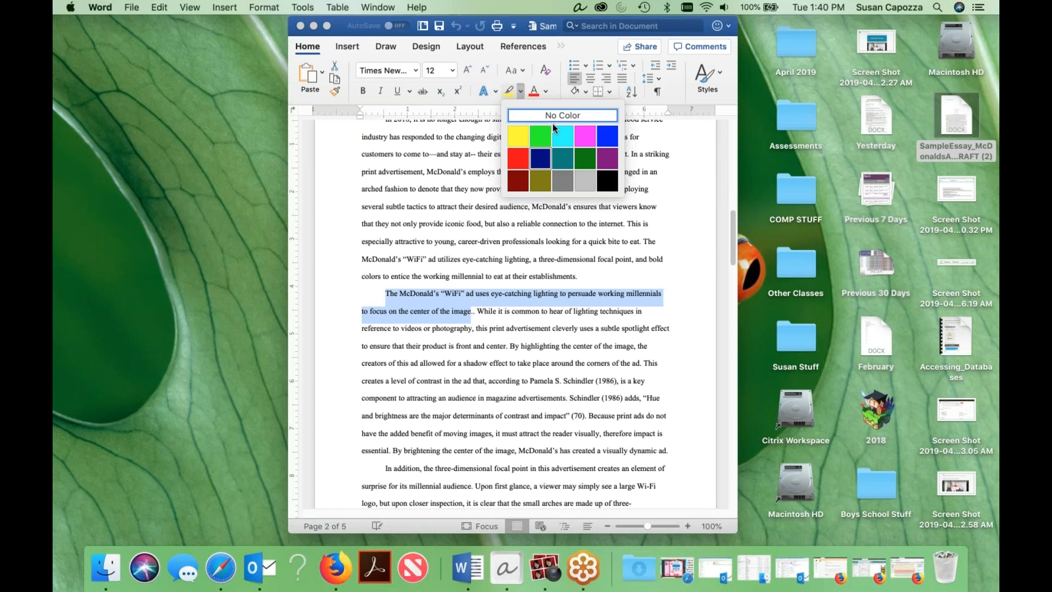
click(519, 163)
click(522, 169)
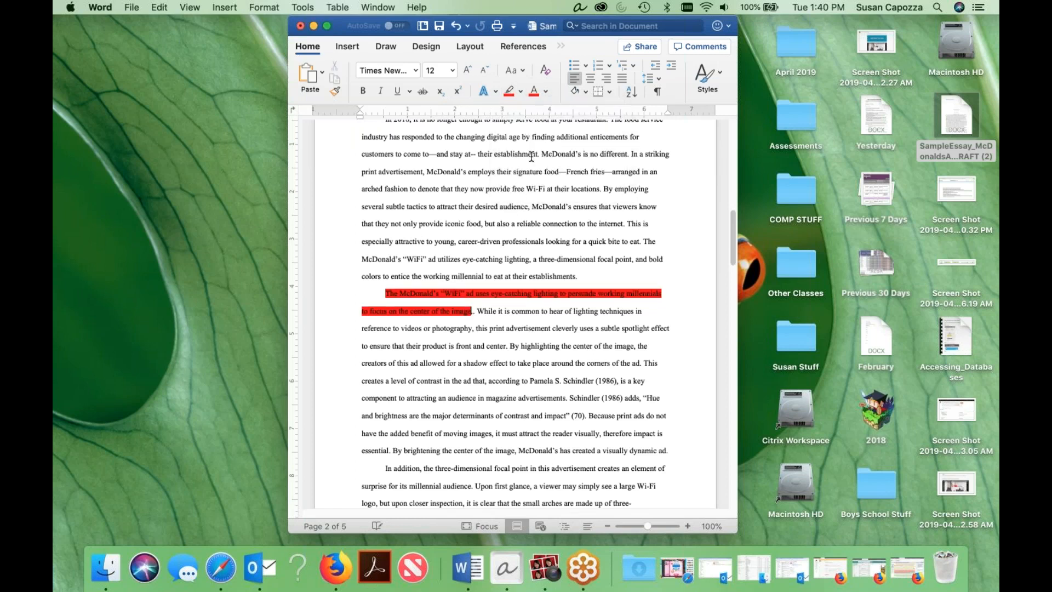
Set the highlighter to No Color and the font color to orange, and remove the topic sentence's red highlight.
click(520, 92)
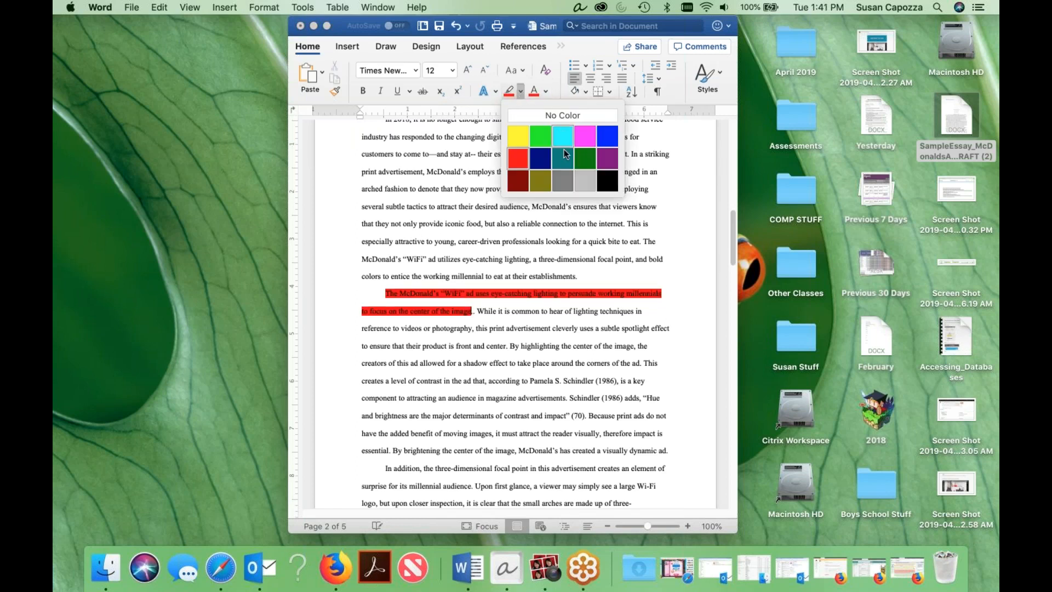
click(584, 113)
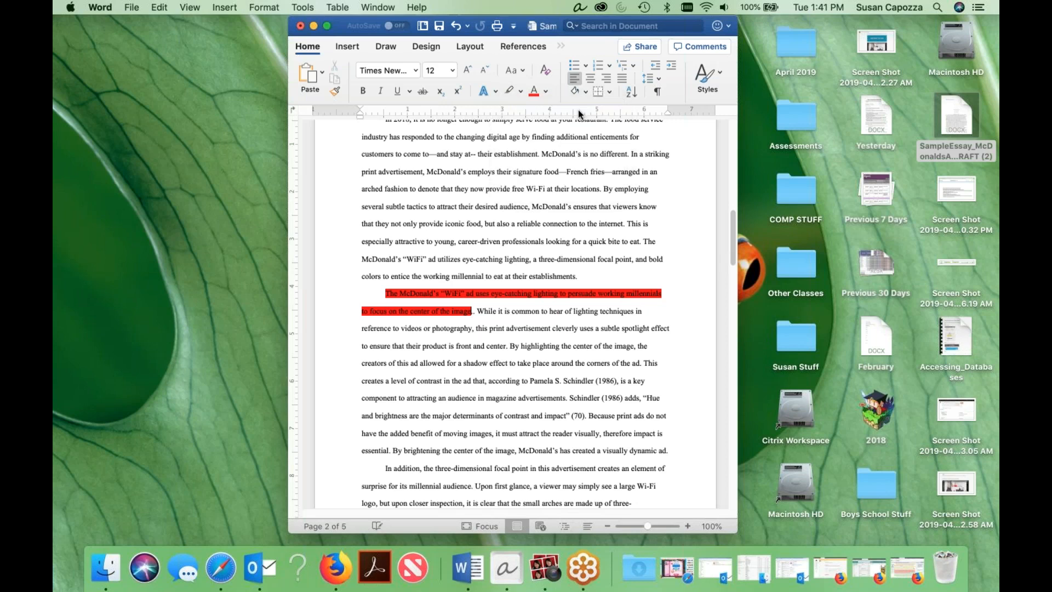
click(546, 91)
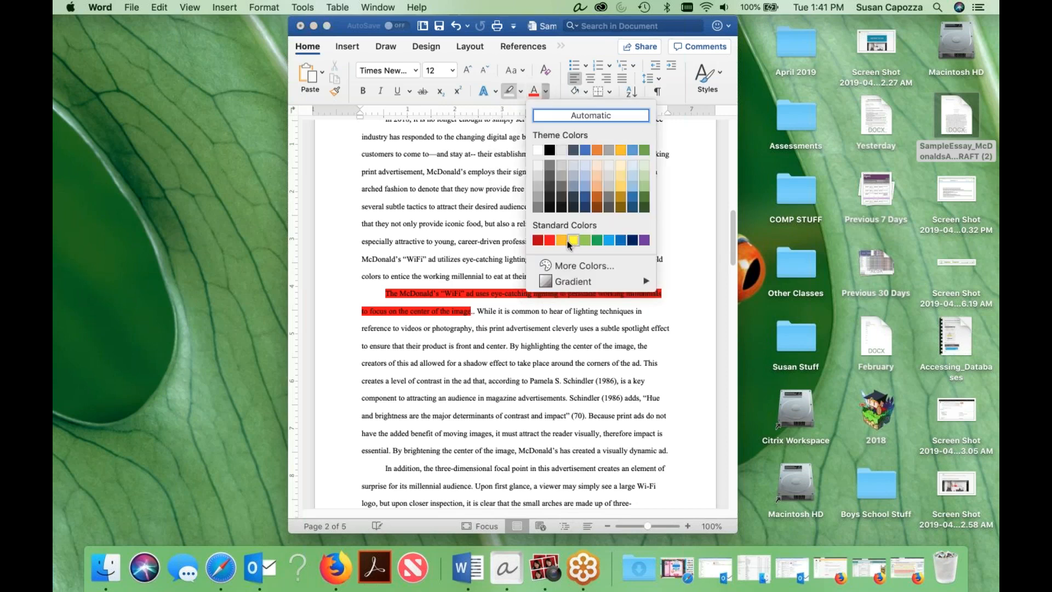
click(562, 241)
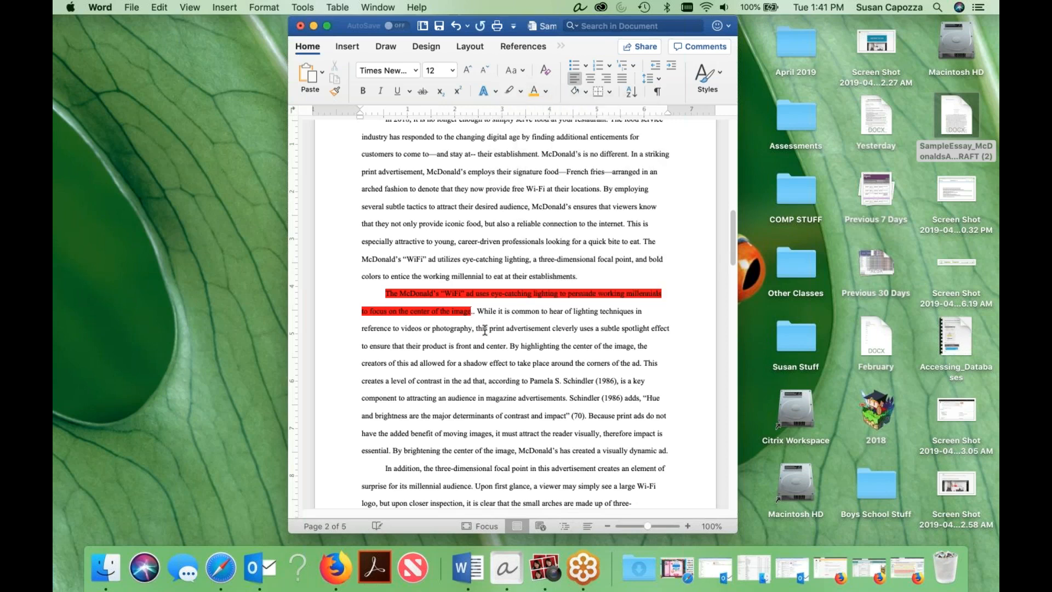
drag(470, 312, 363, 296)
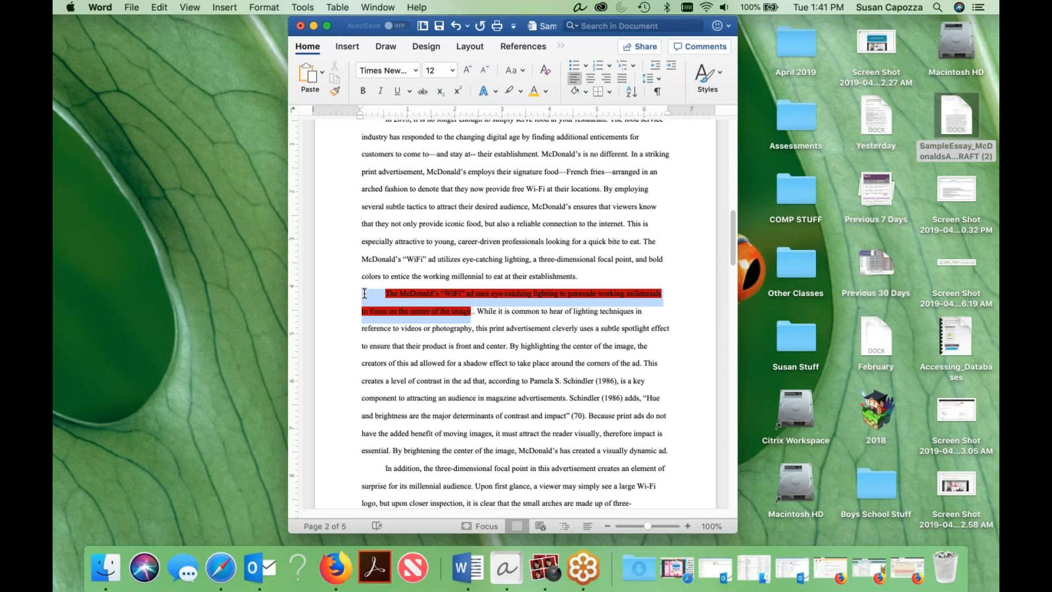
click(511, 94)
click(484, 265)
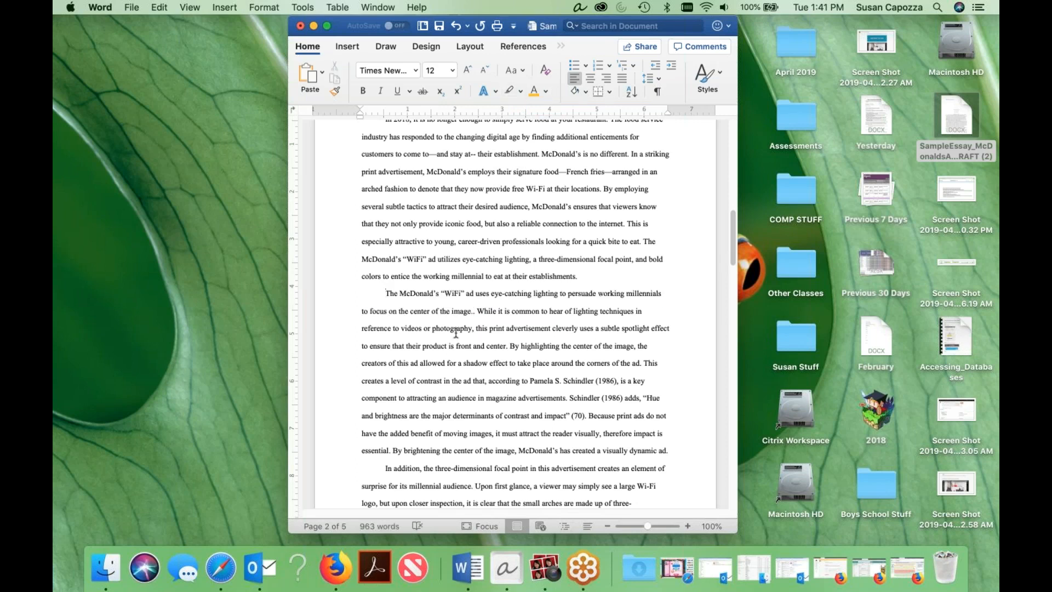
Color the text of the topic sentence beginning "The McDonald's 'WiFi' ad" orange.
drag(474, 312, 360, 296)
click(533, 91)
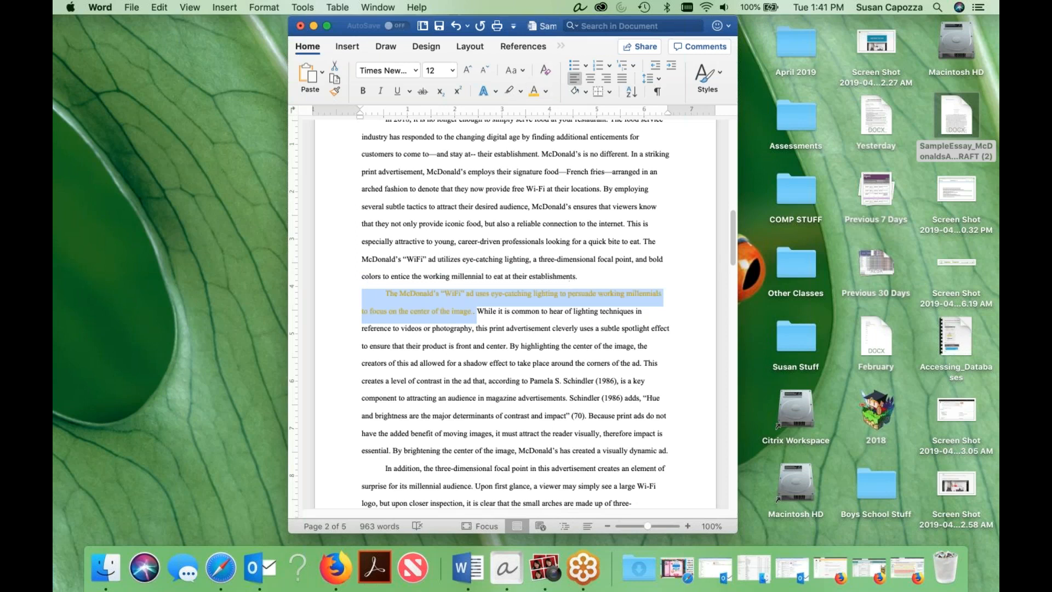
click(532, 328)
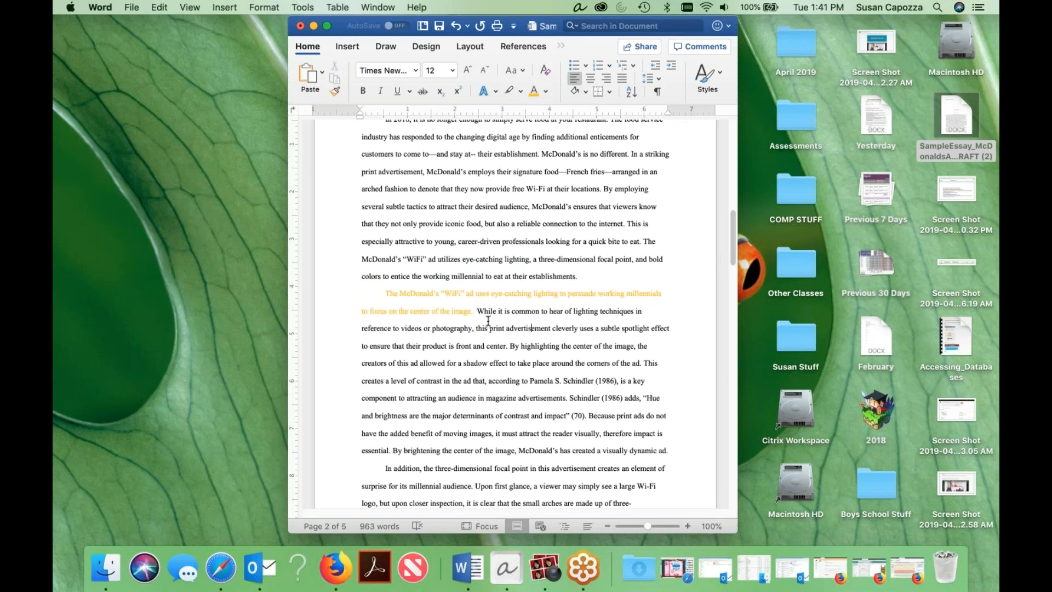
Highlight the ad example in yellow, from "While it is common" to "front and center.".
drag(477, 311, 511, 347)
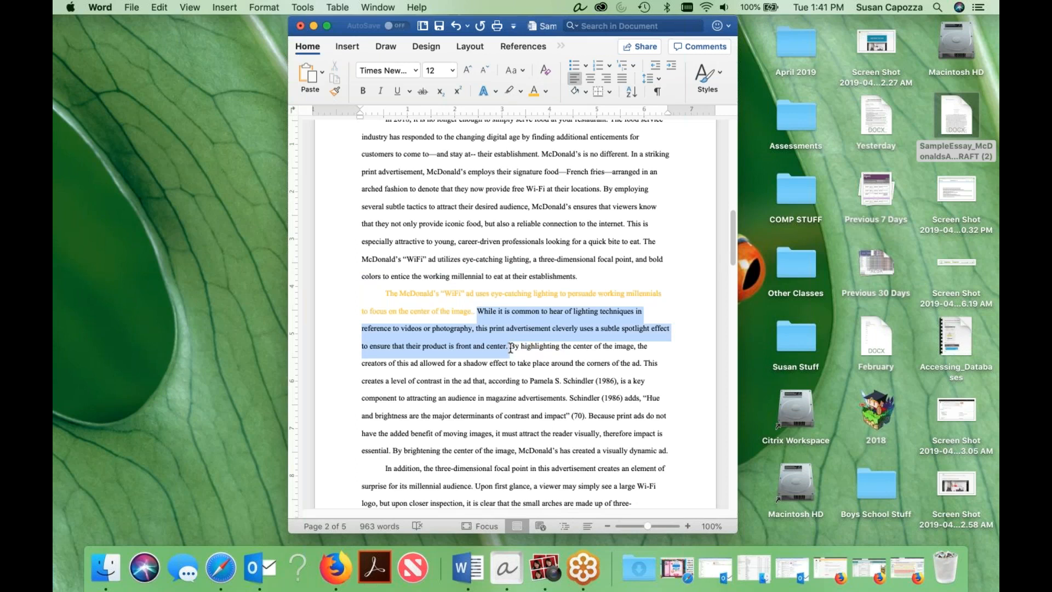
click(521, 91)
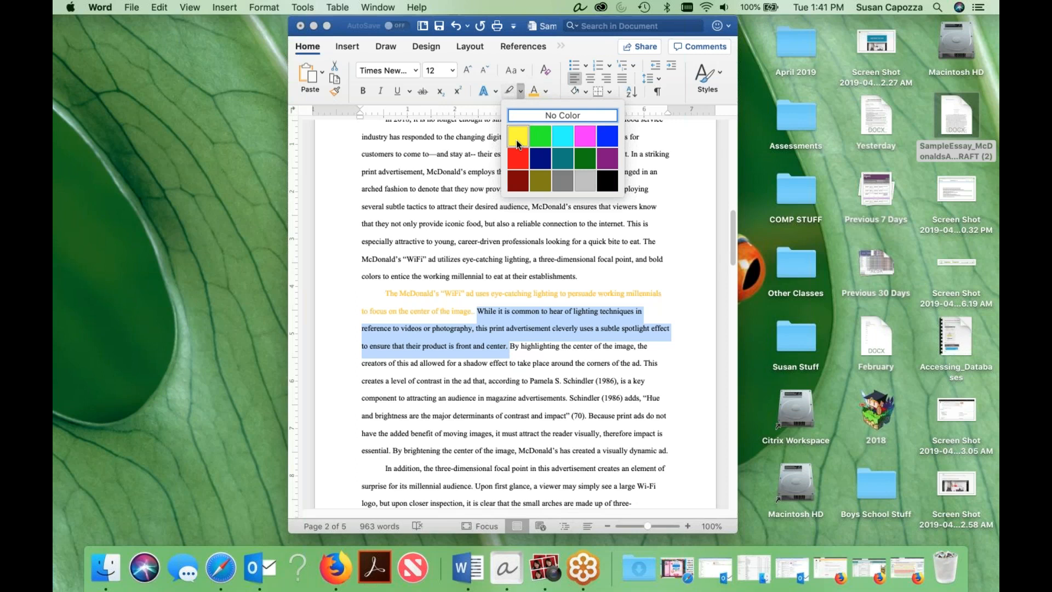
click(518, 143)
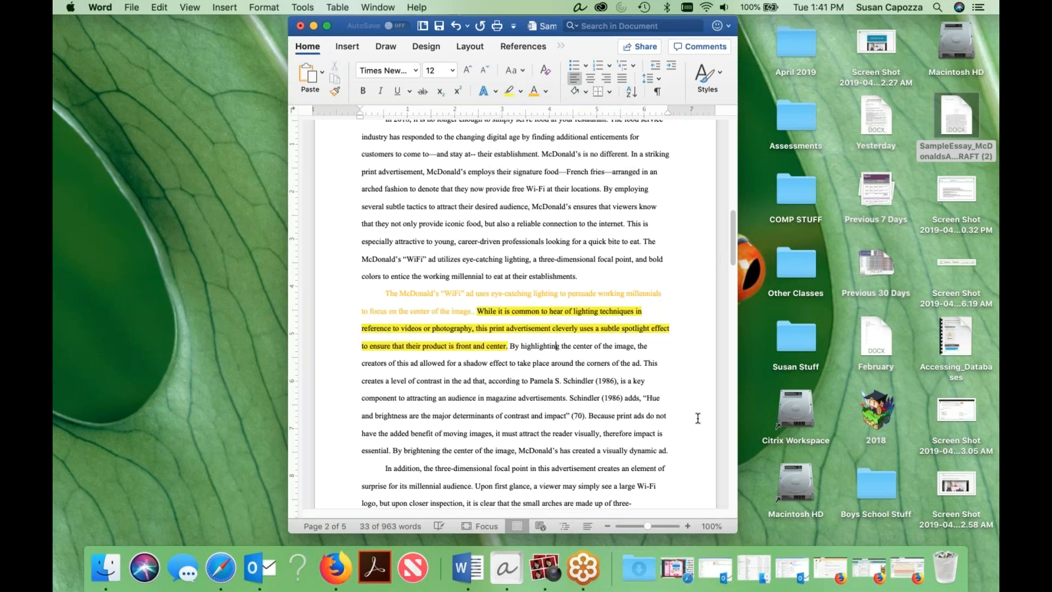
click(551, 391)
Move the Word and Photo Booth windows apart and switch back to the PeerMark review in Firefox.
drag(340, 25, 585, 35)
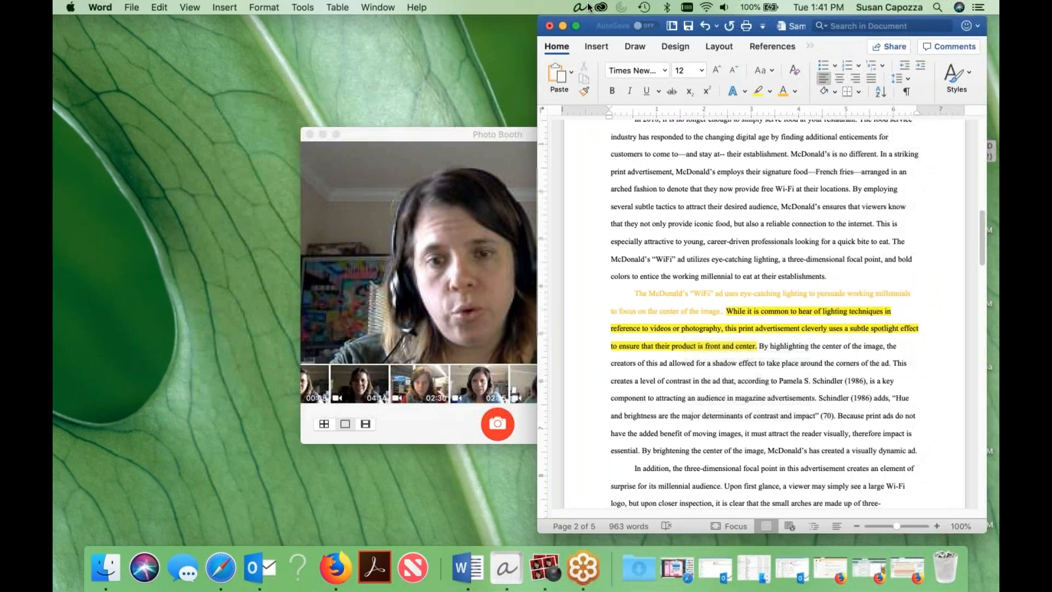
drag(423, 130, 305, 126)
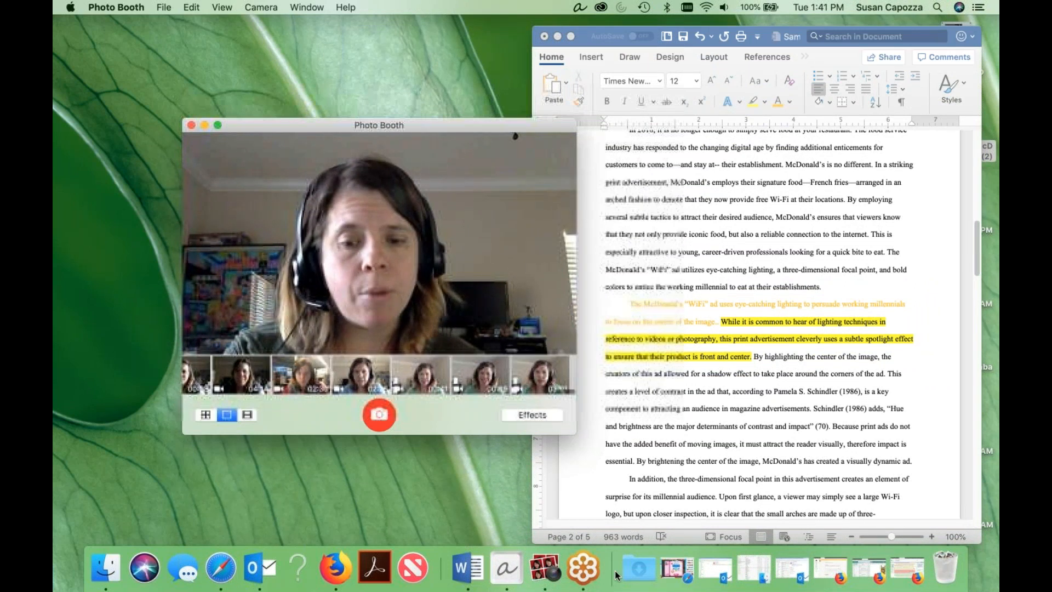
click(901, 570)
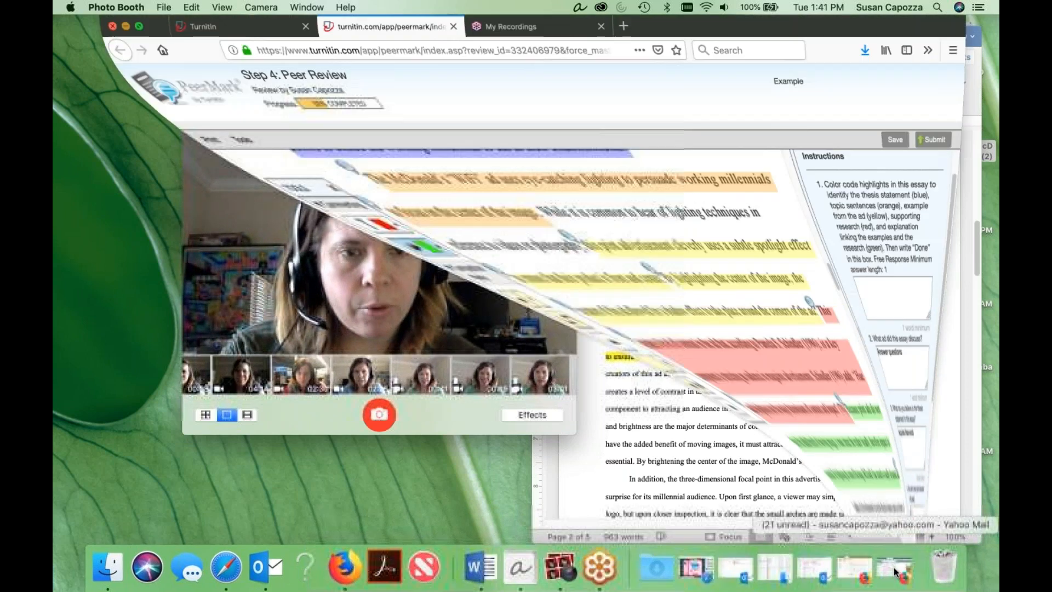
Answer question 1 with "done" and save the review, acknowledging the saving notice.
click(827, 297)
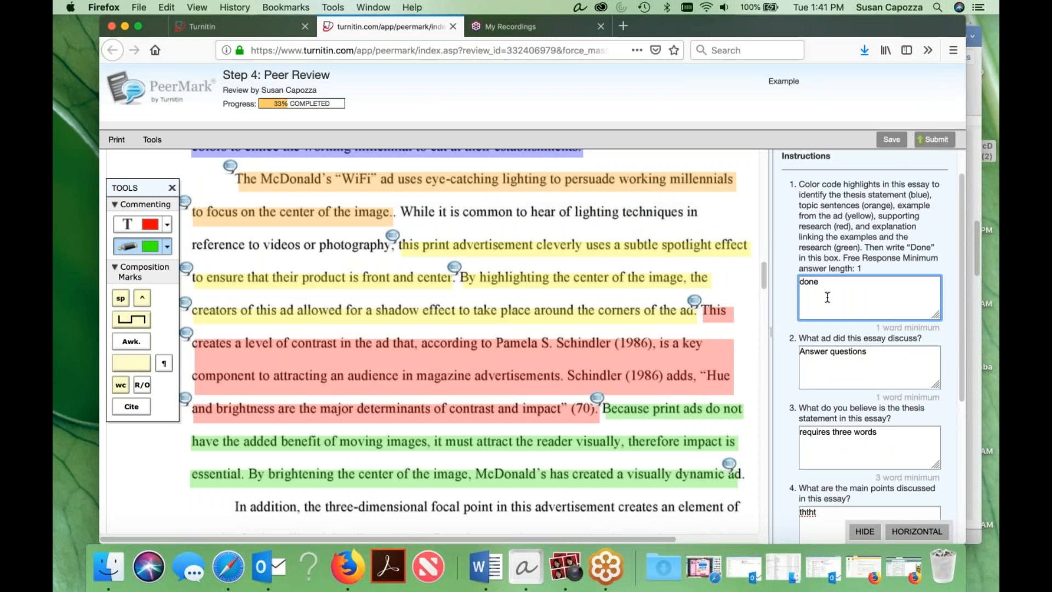
click(811, 263)
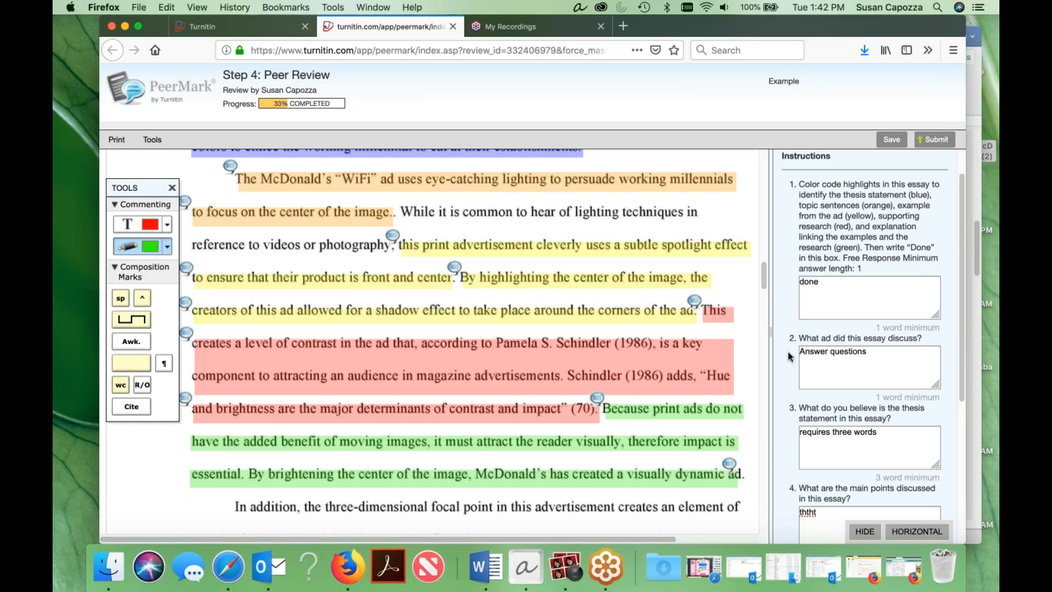
click(890, 140)
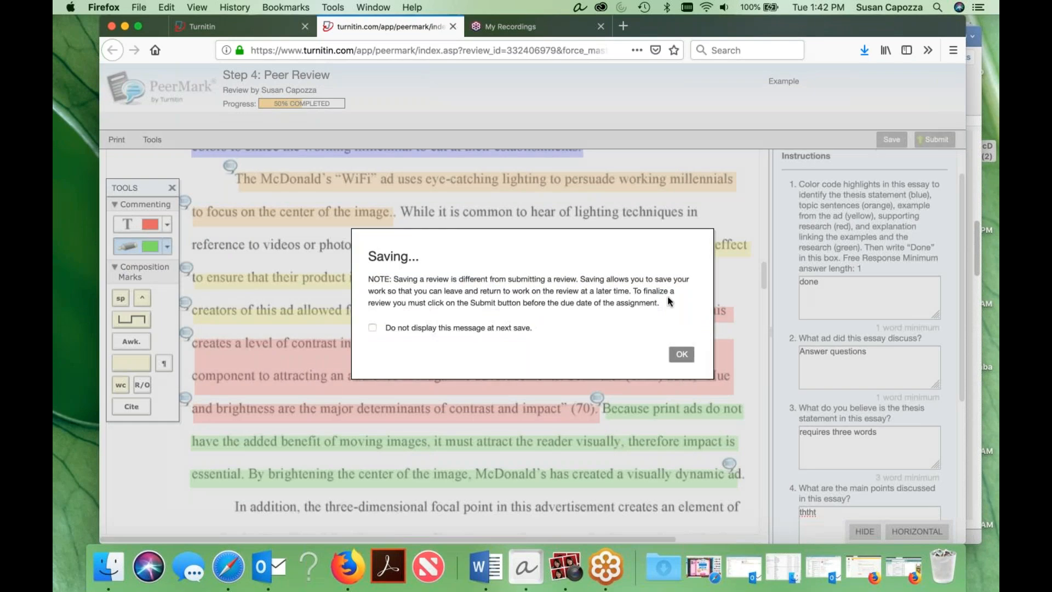
click(682, 355)
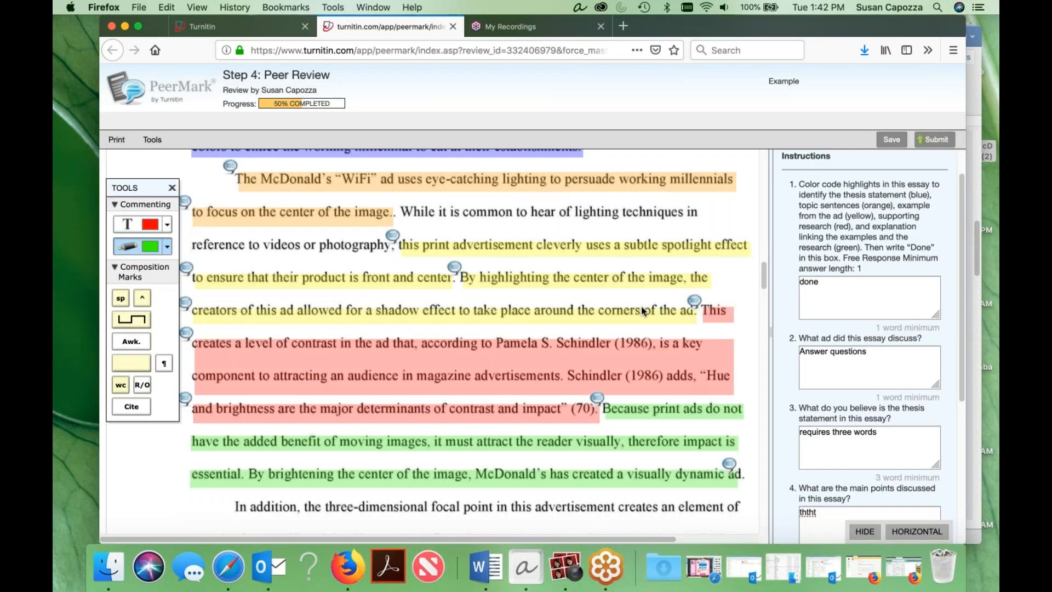
Look over the remaining review questions down to question 6 and minimize the browser window.
scroll(871, 345, down, 5)
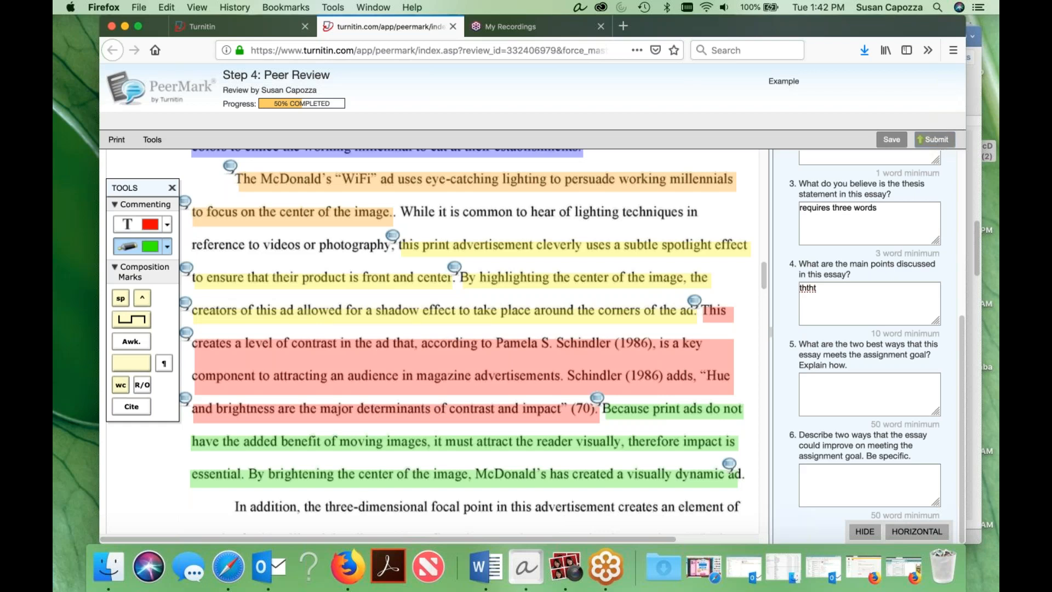
click(125, 26)
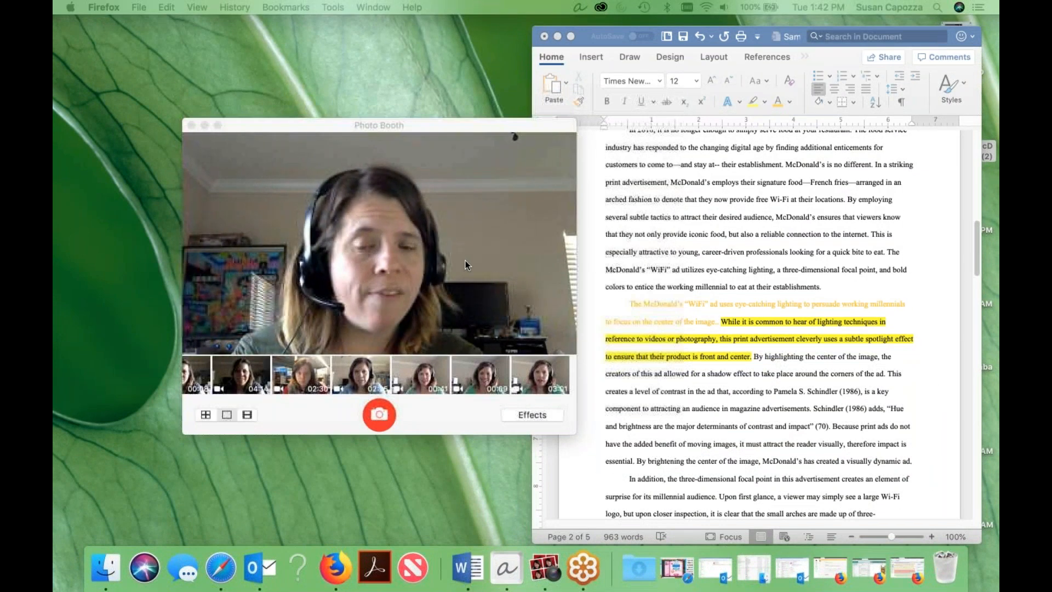